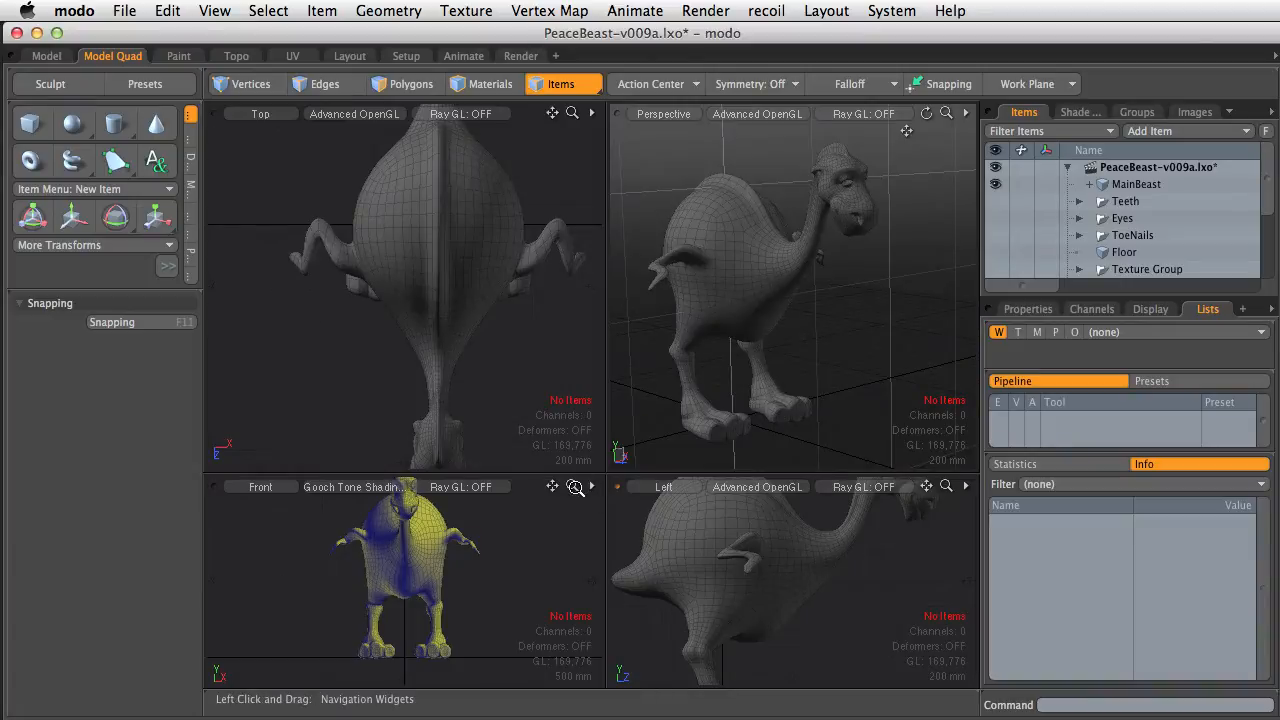
Switch to the single-view Model layout, zoom in on the beast's face, and turn off subdivision display to show the cage
mouse_move(575, 487)
left_mouse_down()
mouse_move(592, 487)
mouse_move(555, 487)
mouse_move(600, 487)
mouse_move(577, 487)
left_mouse_up()
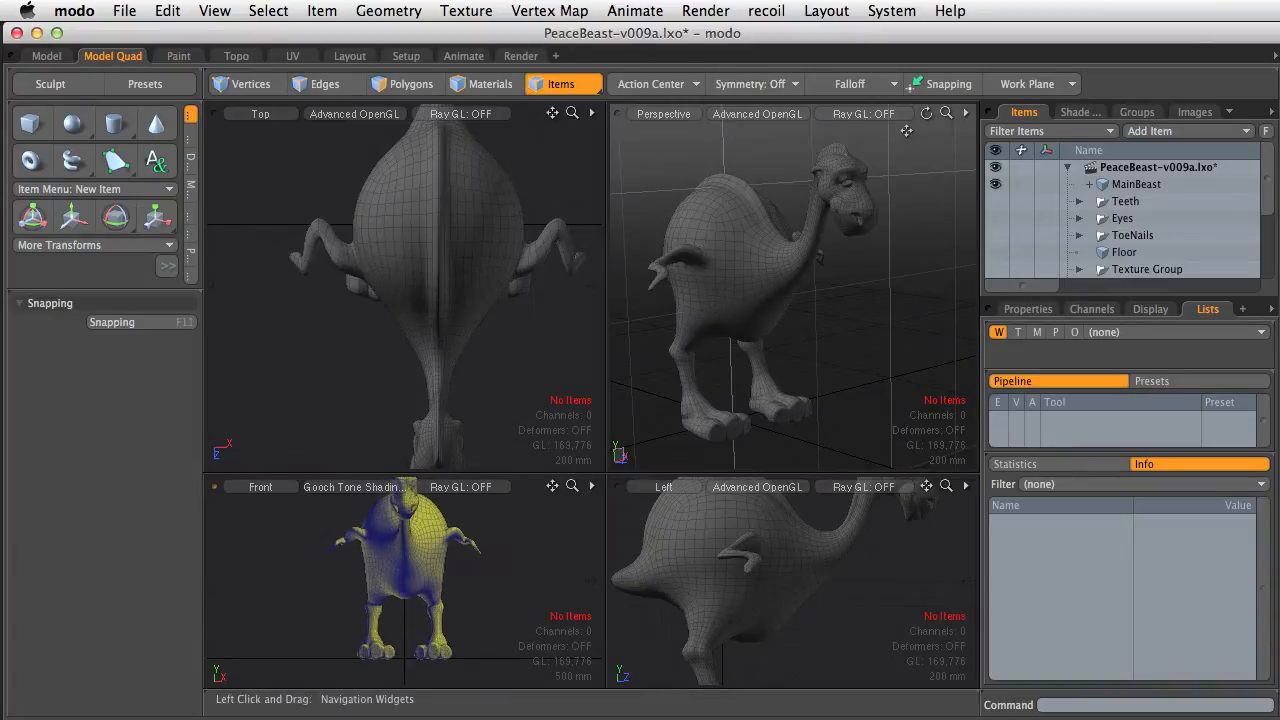
left_click_drag(554, 114, 521, 134)
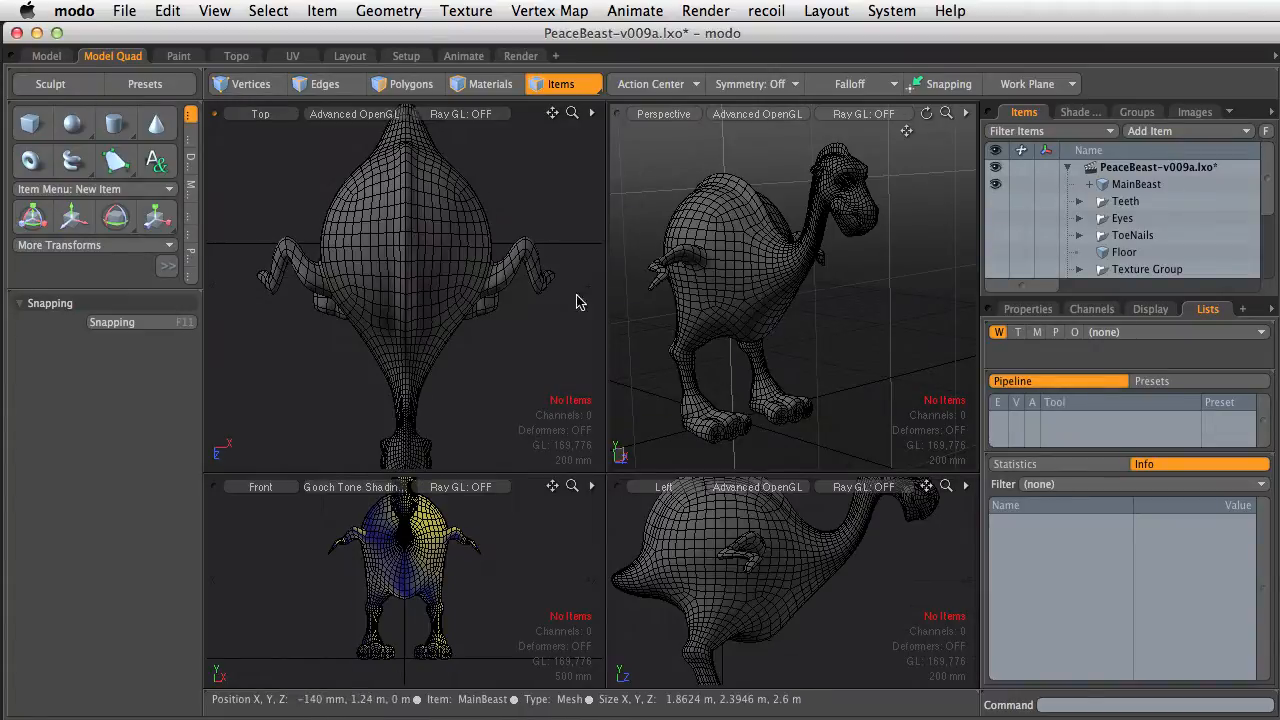
left_click_drag(401, 278, 543, 311, "ctrl+alt")
left_click_drag(387, 187, 417, 172, "alt+shift")
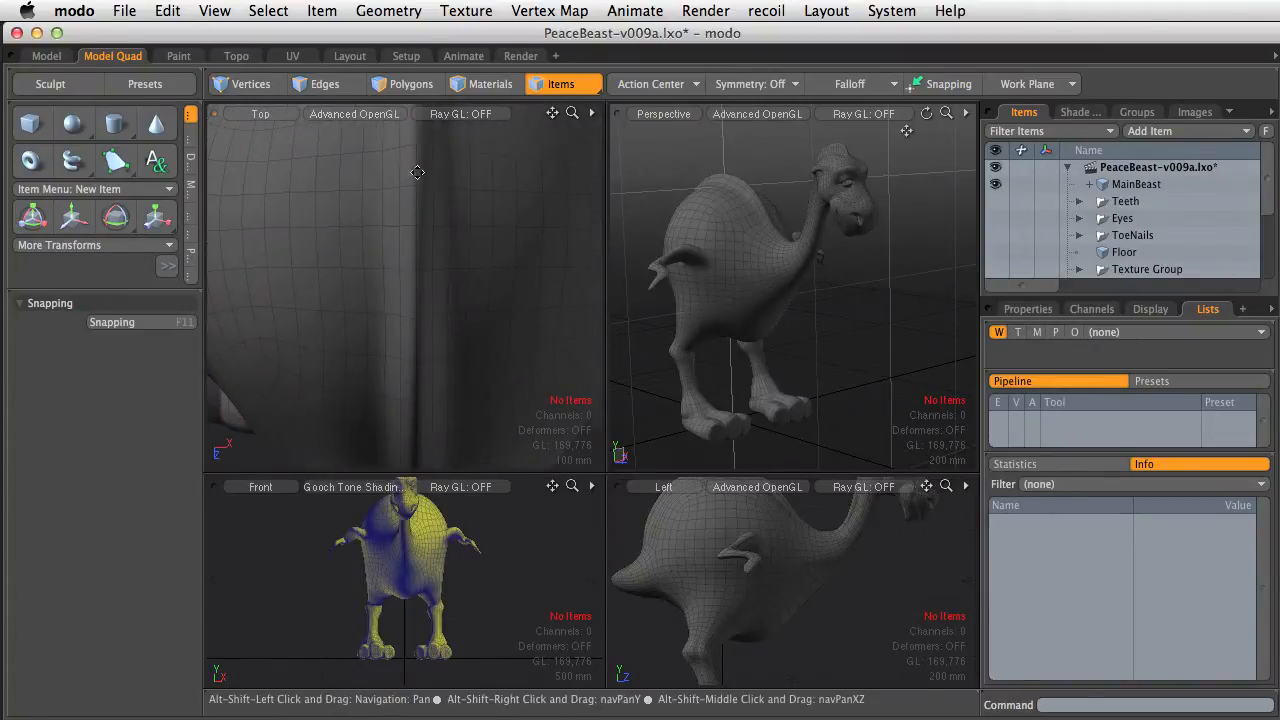
left_click(58, 63)
left_click_drag(691, 334, 672, 437, "ctrl+alt")
left_click_drag(672, 296, 843, 397, "alt+shift")
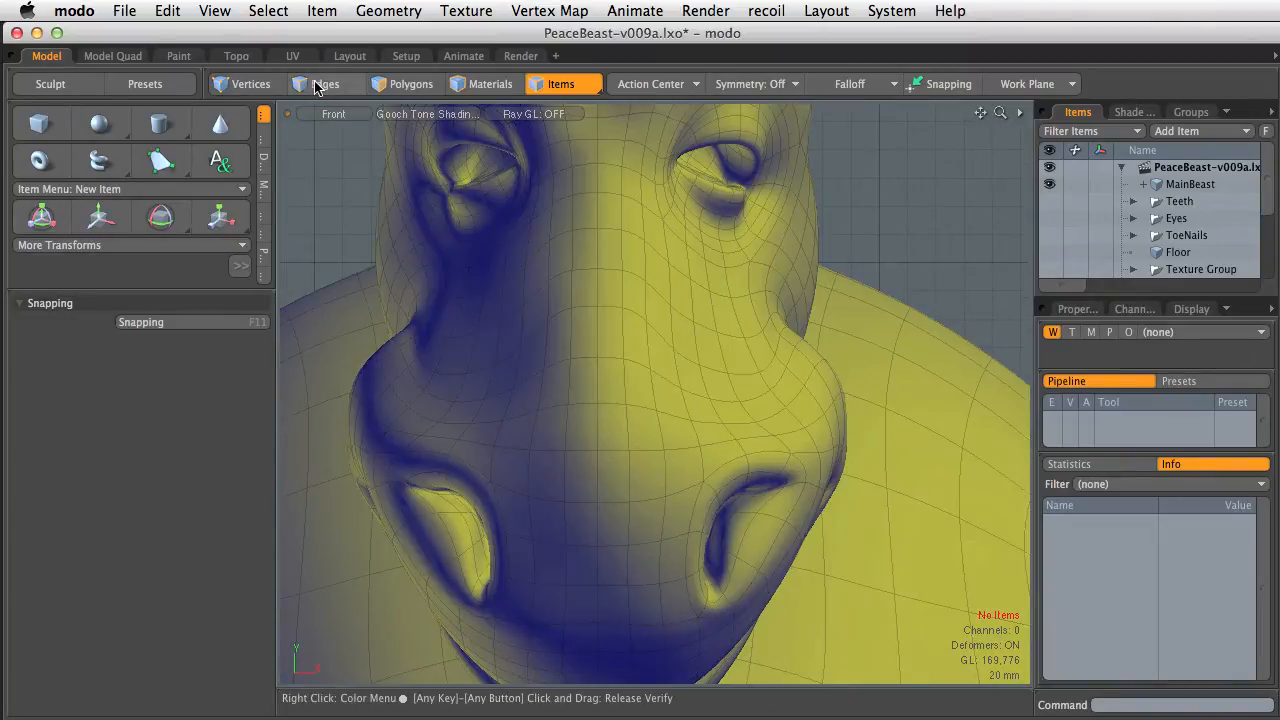
key("Tab")
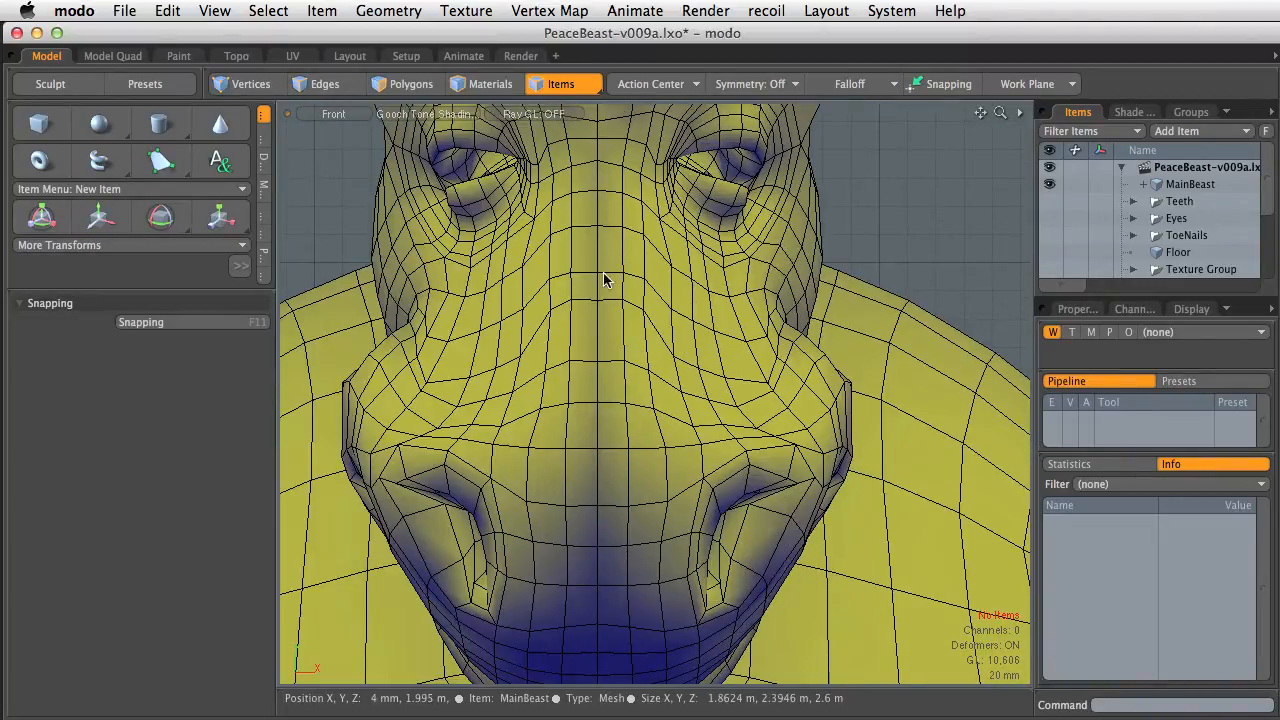
In polygon mode, select the center polygon loop running down the face plus one polygon on one side of the body
left_click(405, 85)
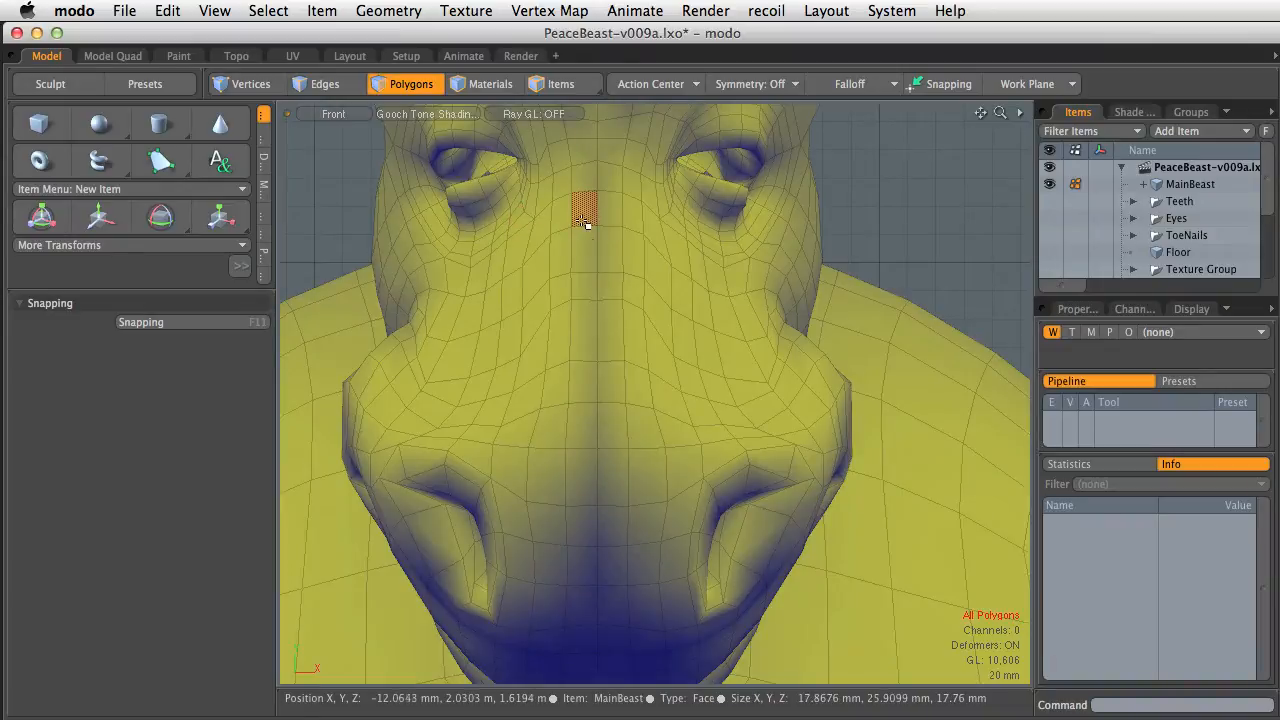
left_click_drag(584, 222, 588, 254)
key("l")
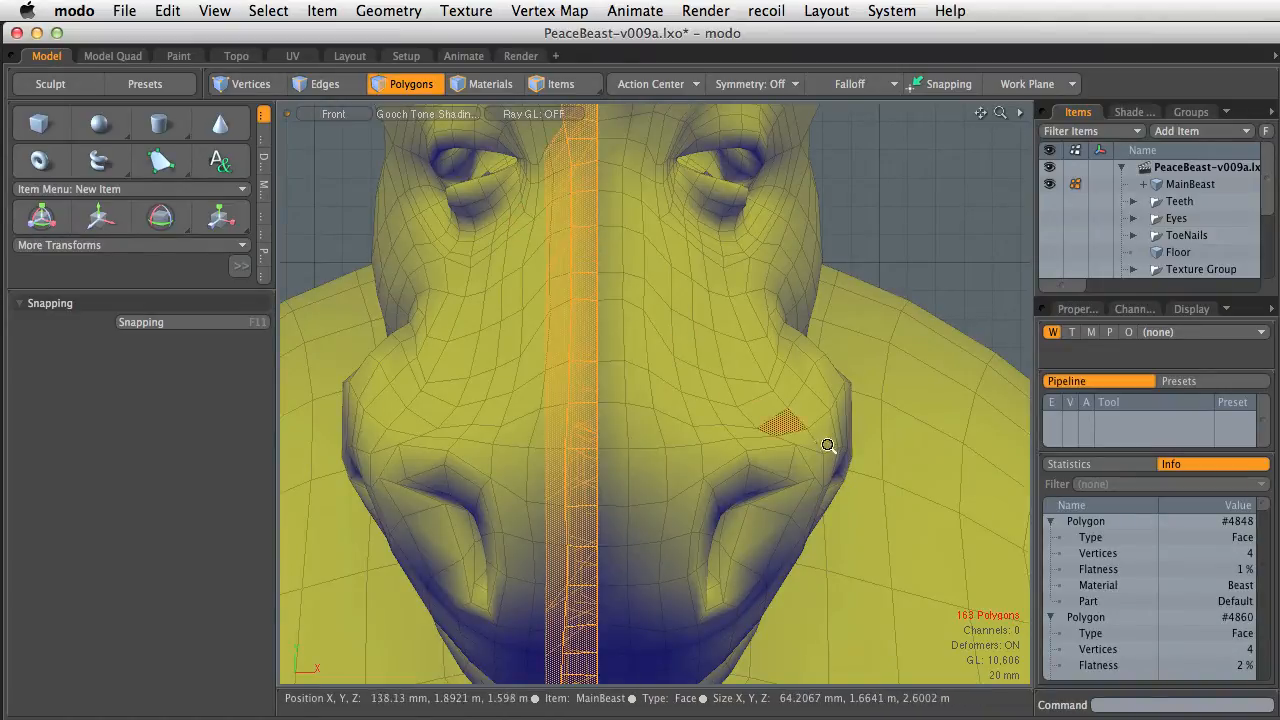
left_click_drag(828, 445, 523, 226, "ctrl+alt")
left_click_drag(780, 432, 707, 414, "ctrl+alt")
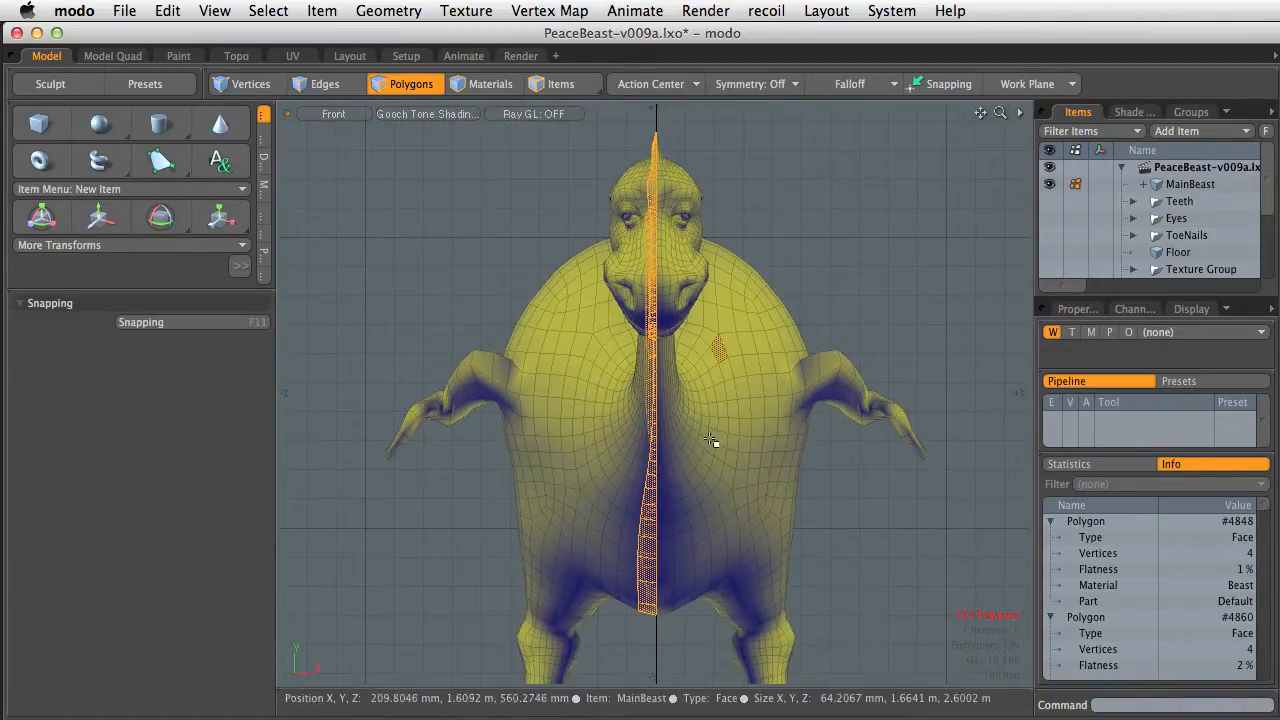
Switch to the Perspective view, expand the selection to one half of the body with Close Loop, and delete it
key("ctrl+space")
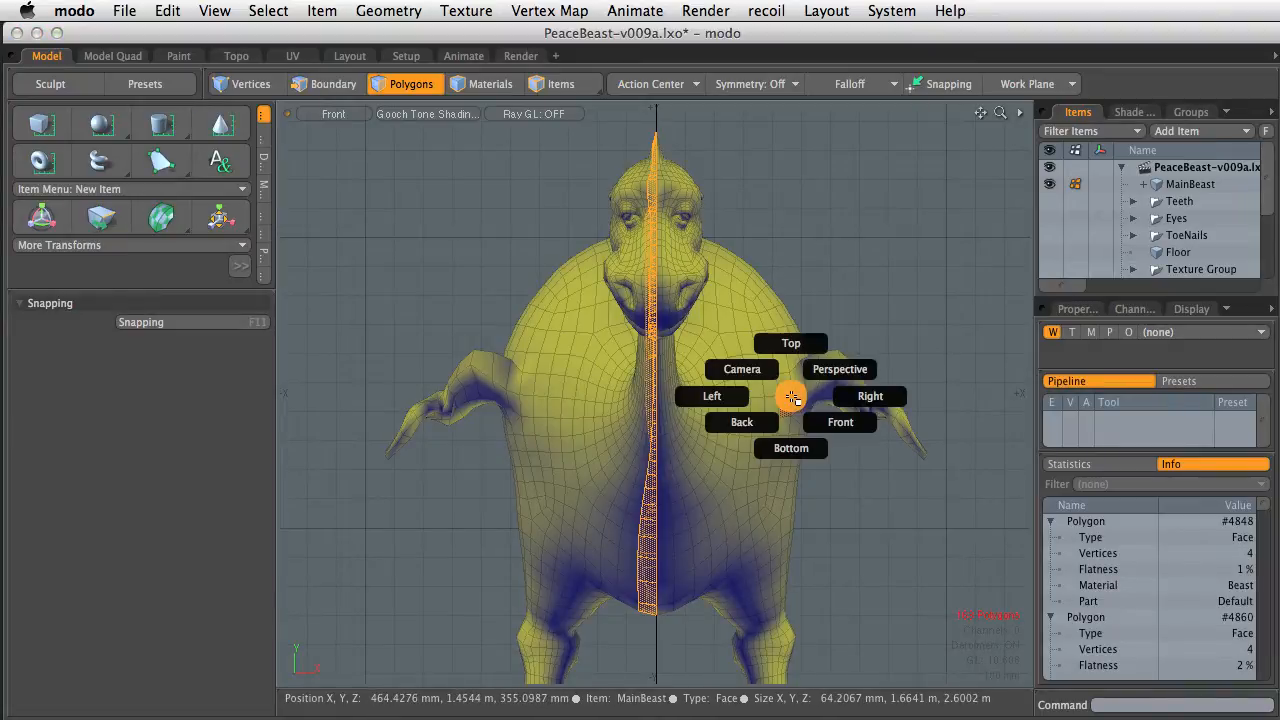
left_click(835, 368)
left_click_drag(704, 398, 697, 423, "alt")
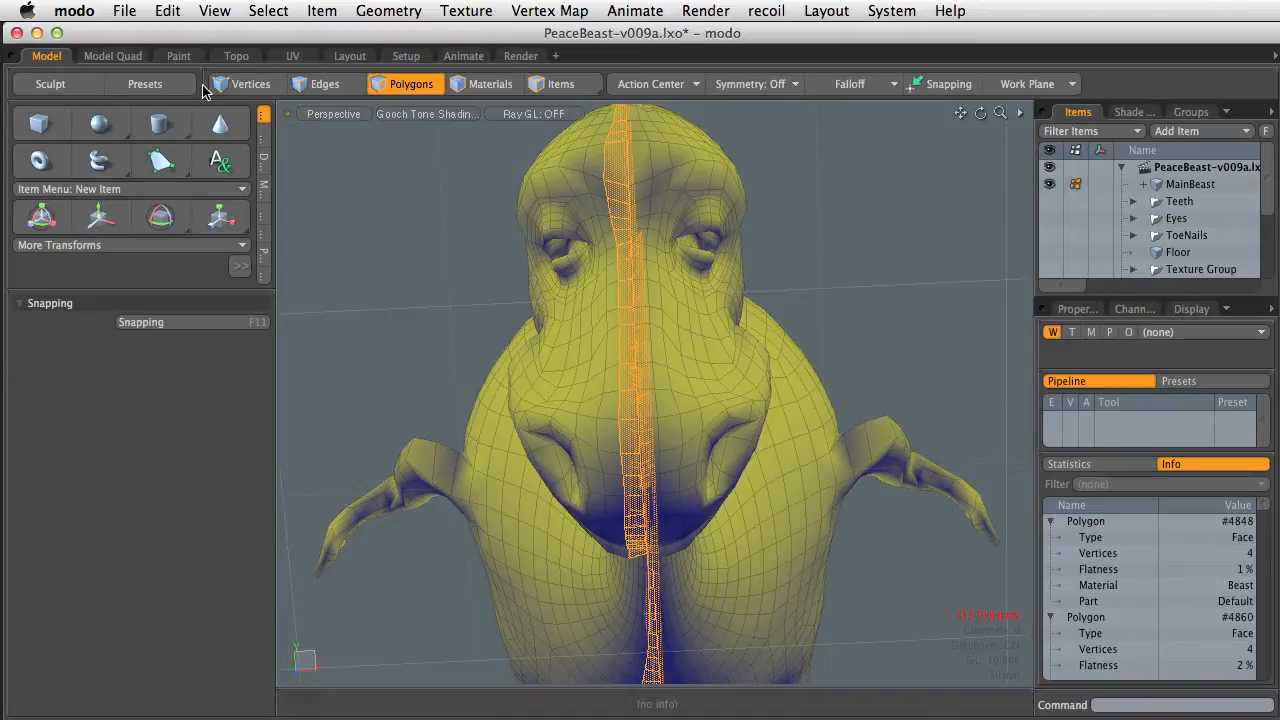
left_click(265, 11)
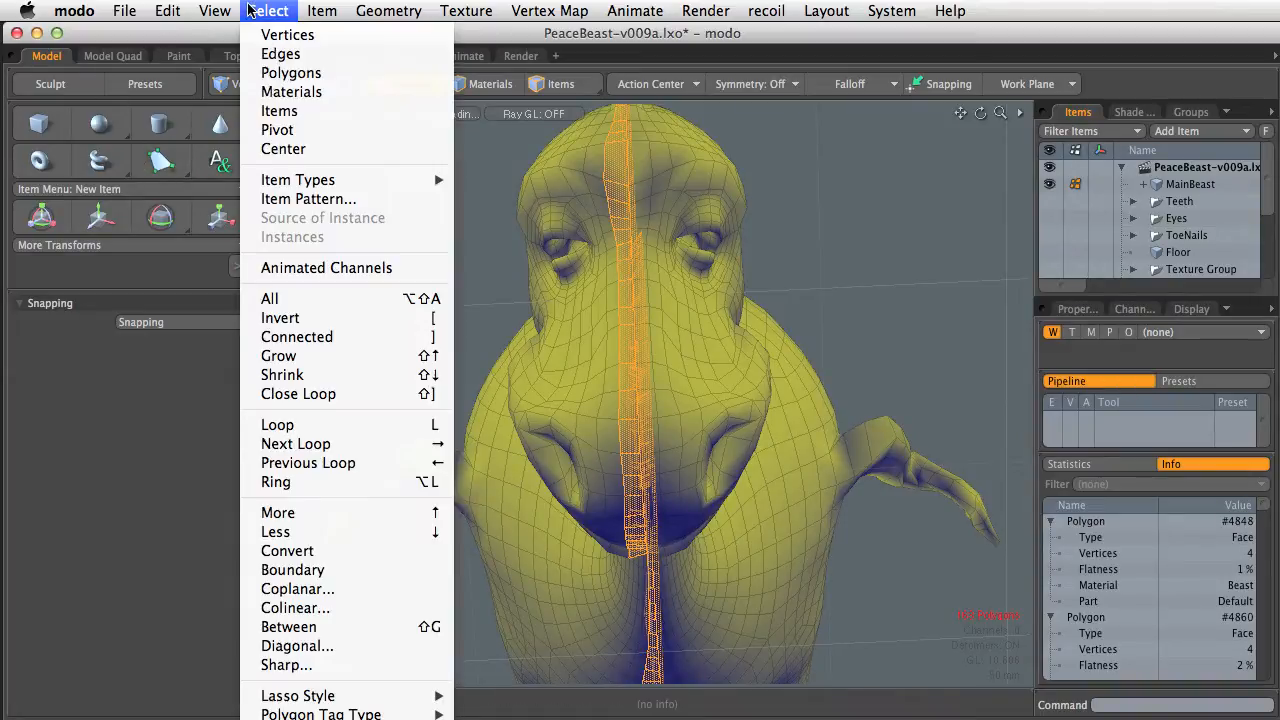
left_click(327, 395)
left_click_drag(783, 415, 643, 297, "ctrl+alt")
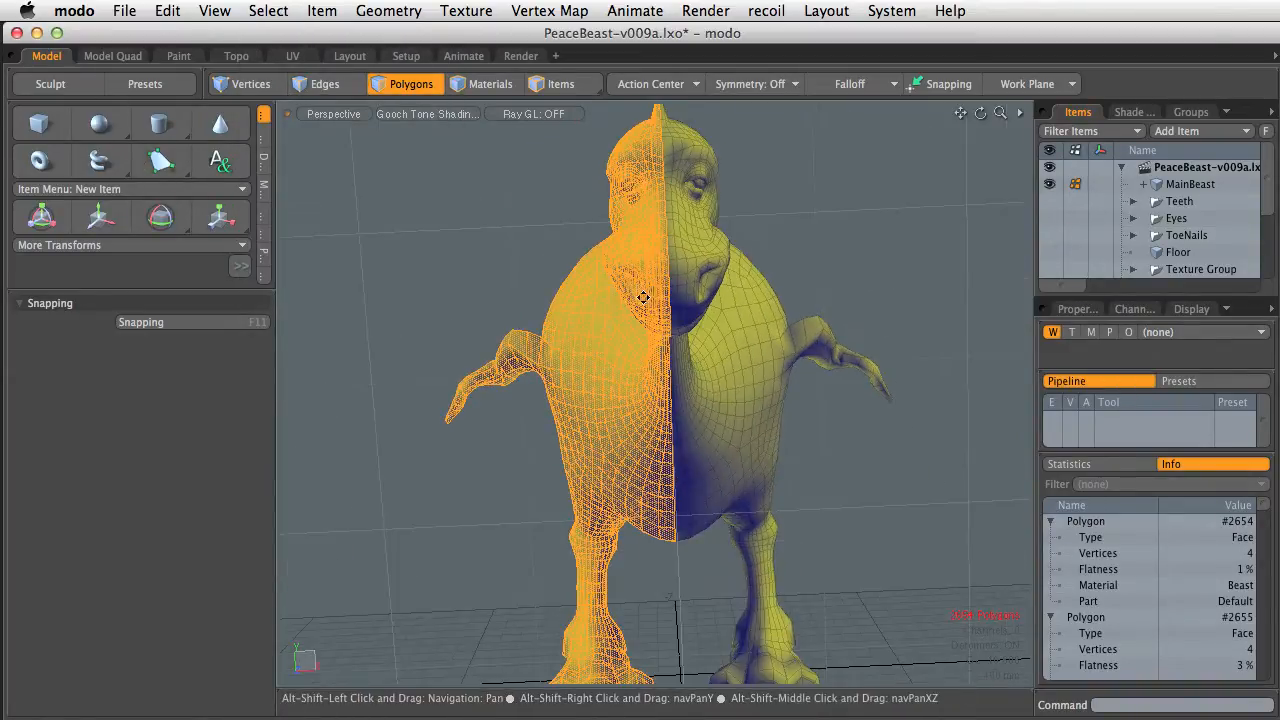
key("Delete")
Try rotating the remaining half body -90° about the Z axis and back
left_click_drag(588, 389, 610, 412, "alt")
left_click_drag(610, 412, 801, 461, "alt+shift")
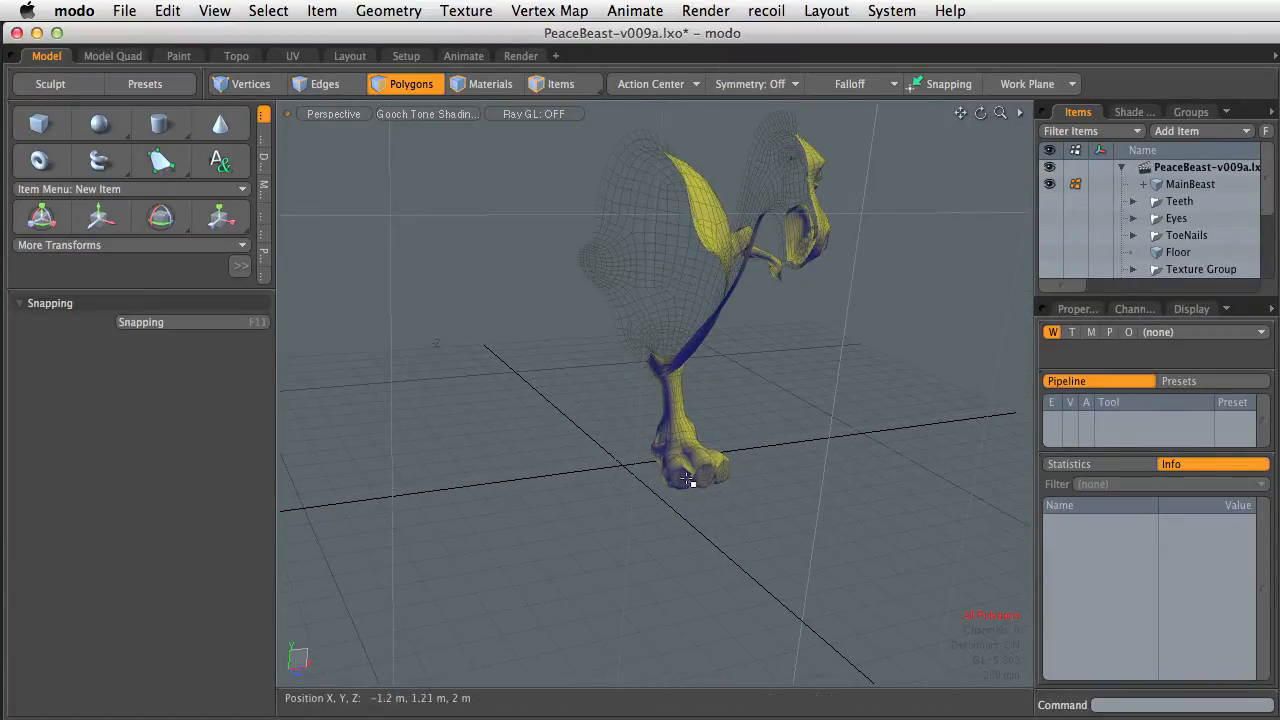
left_click_drag(662, 492, 700, 420, "alt")
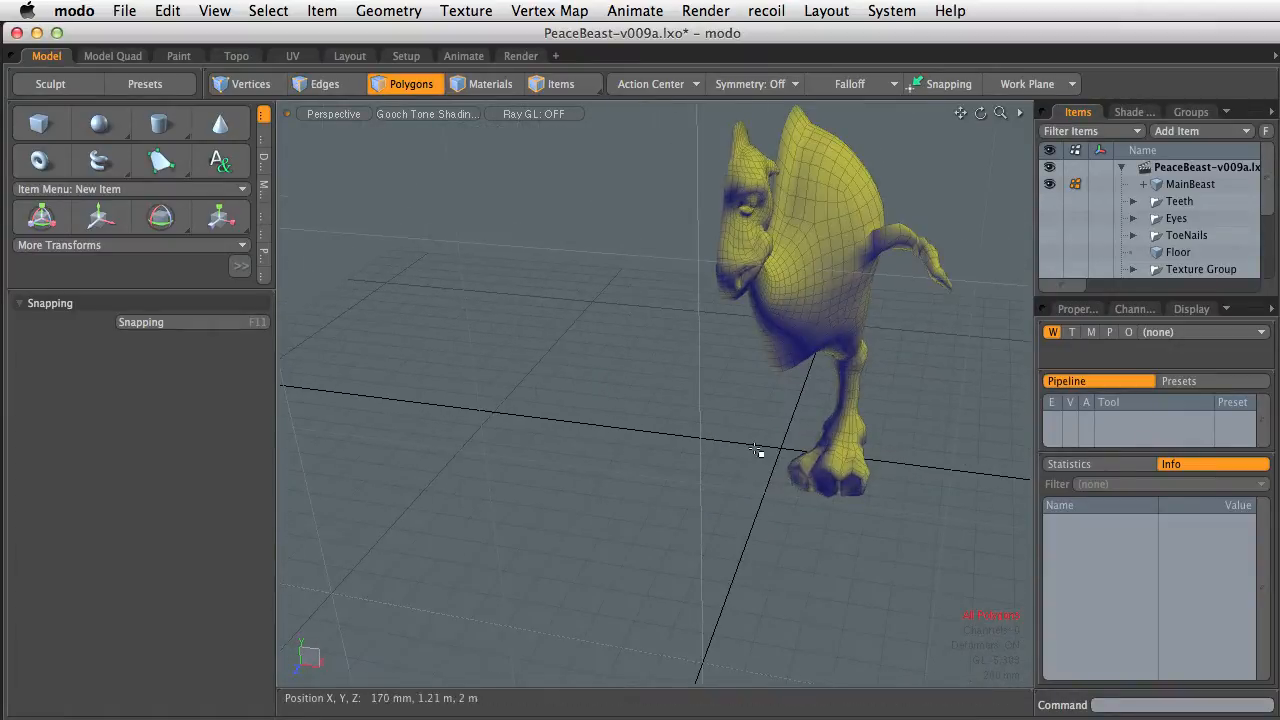
left_click_drag(763, 451, 660, 440, "alt")
left_click_drag(769, 371, 826, 321, "alt")
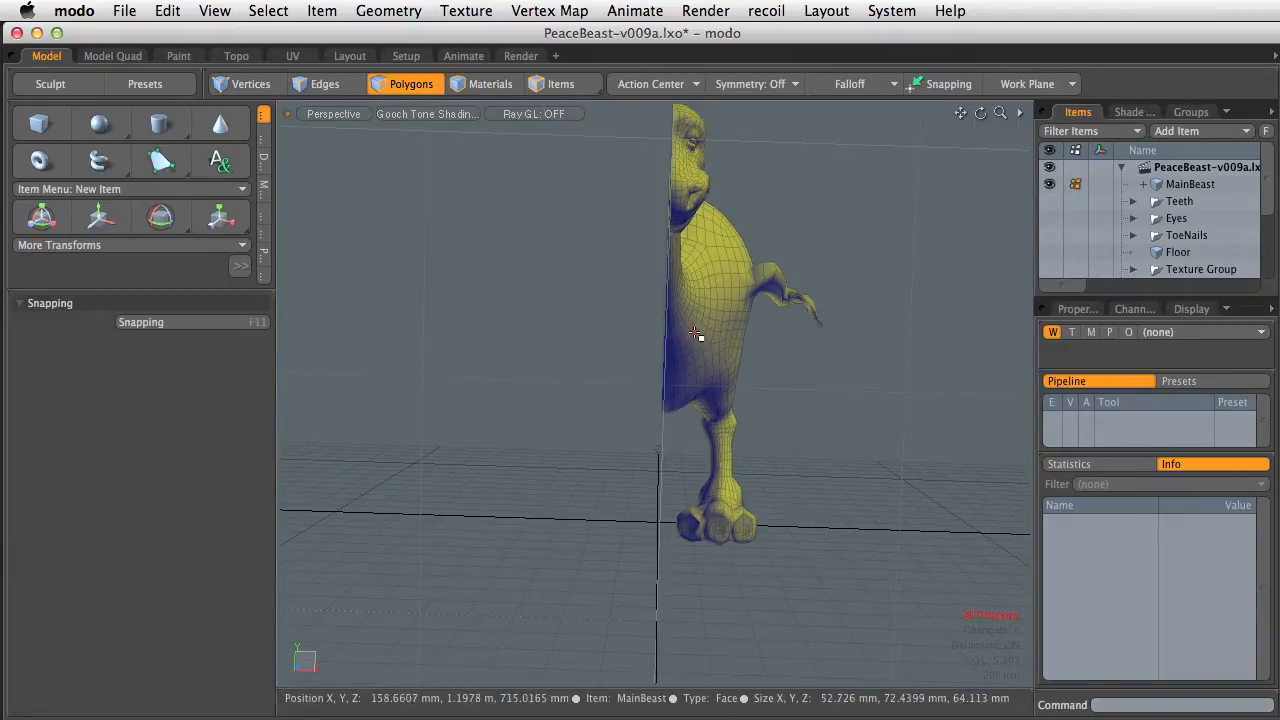
key("e")
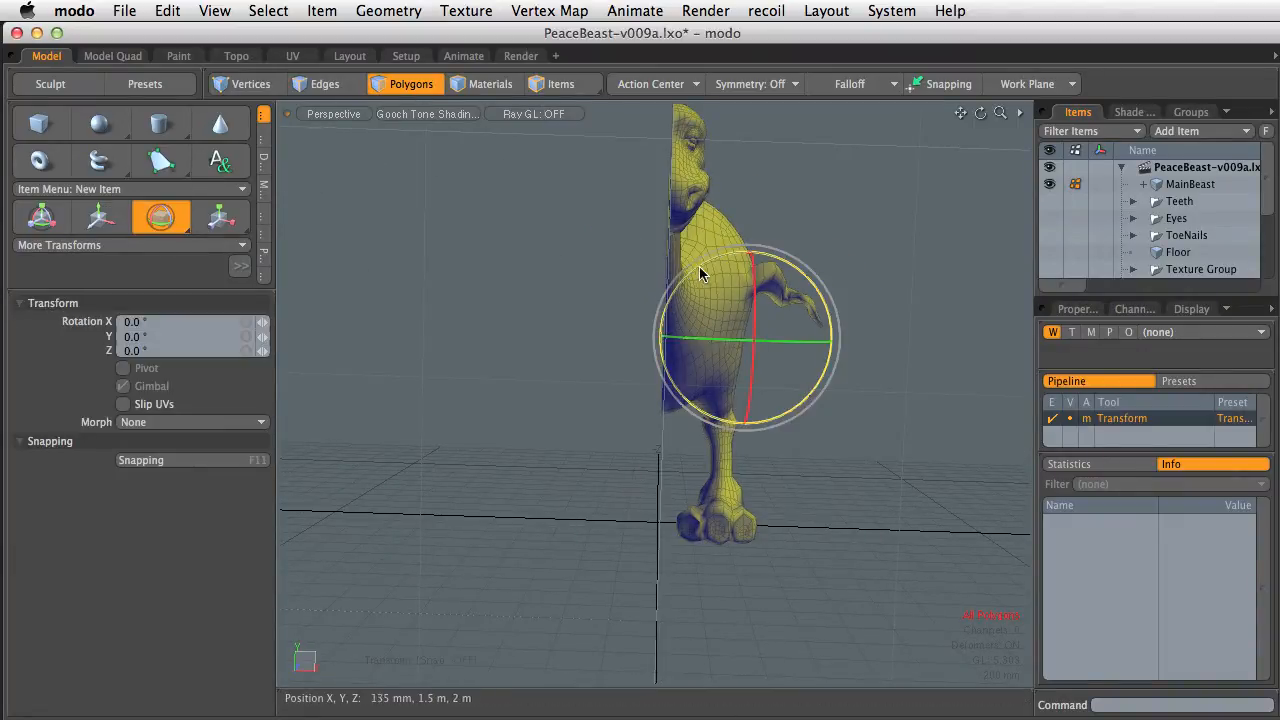
left_click_drag(700, 274, 802, 297, "ctrl")
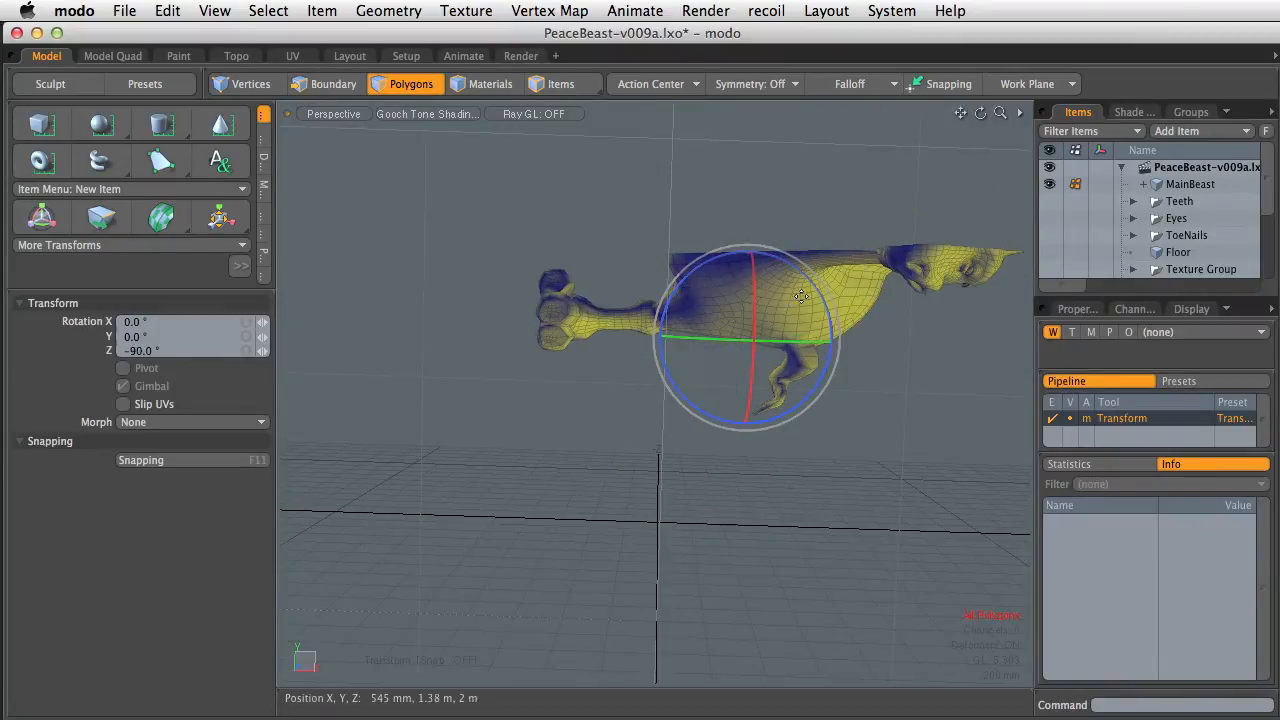
left_click_drag(343, 357, 757, 421, "alt")
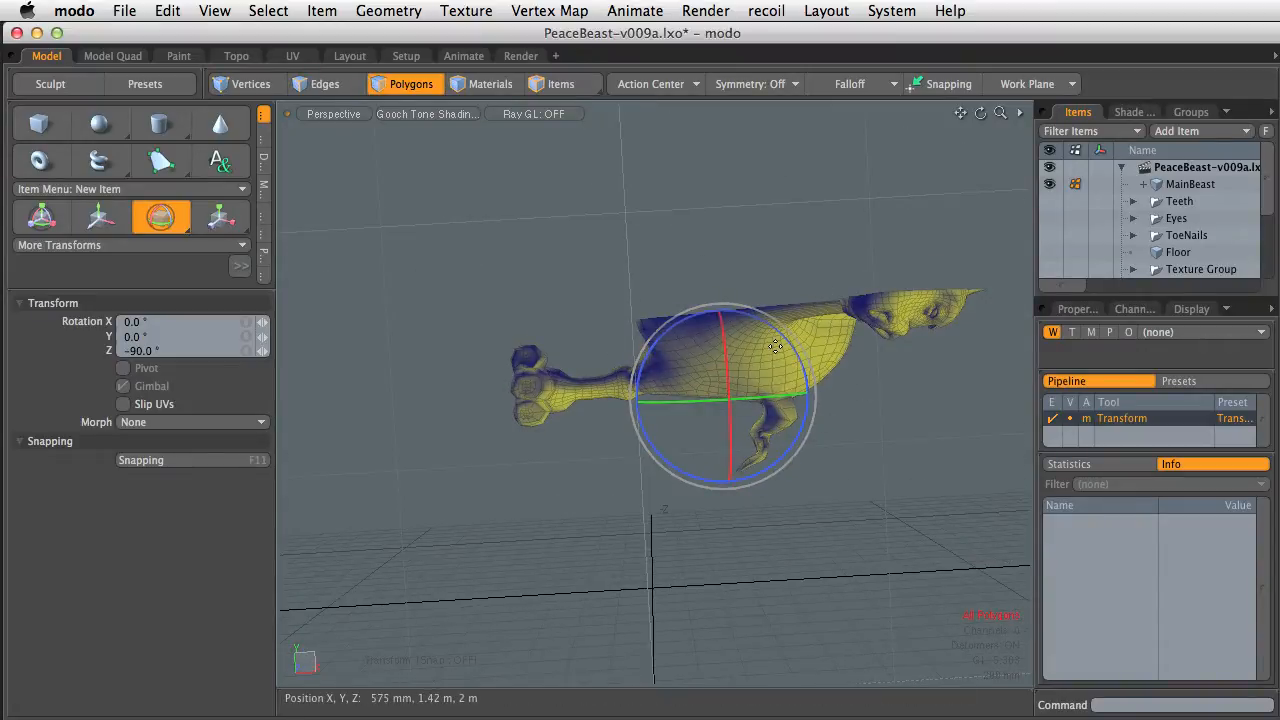
left_click_drag(792, 358, 740, 428)
key("space")
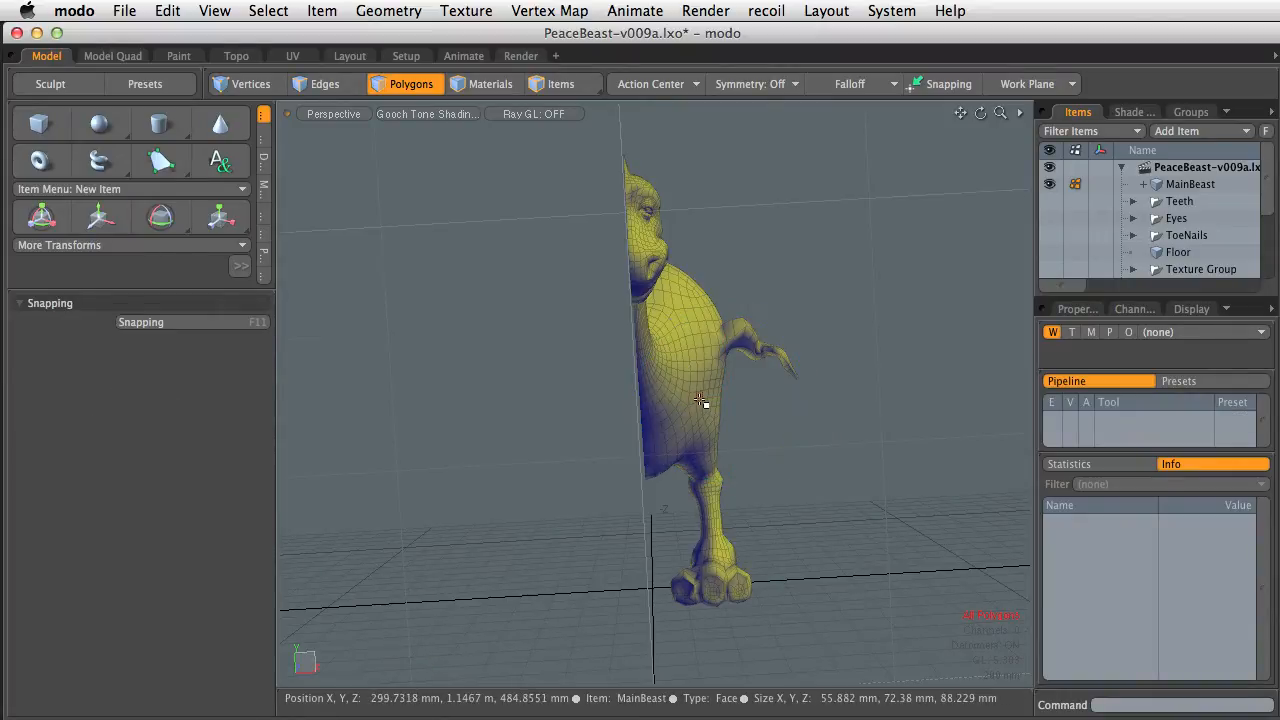
Move the half body -735 mm along X
key("w")
left_click_drag(772, 400, 646, 400)
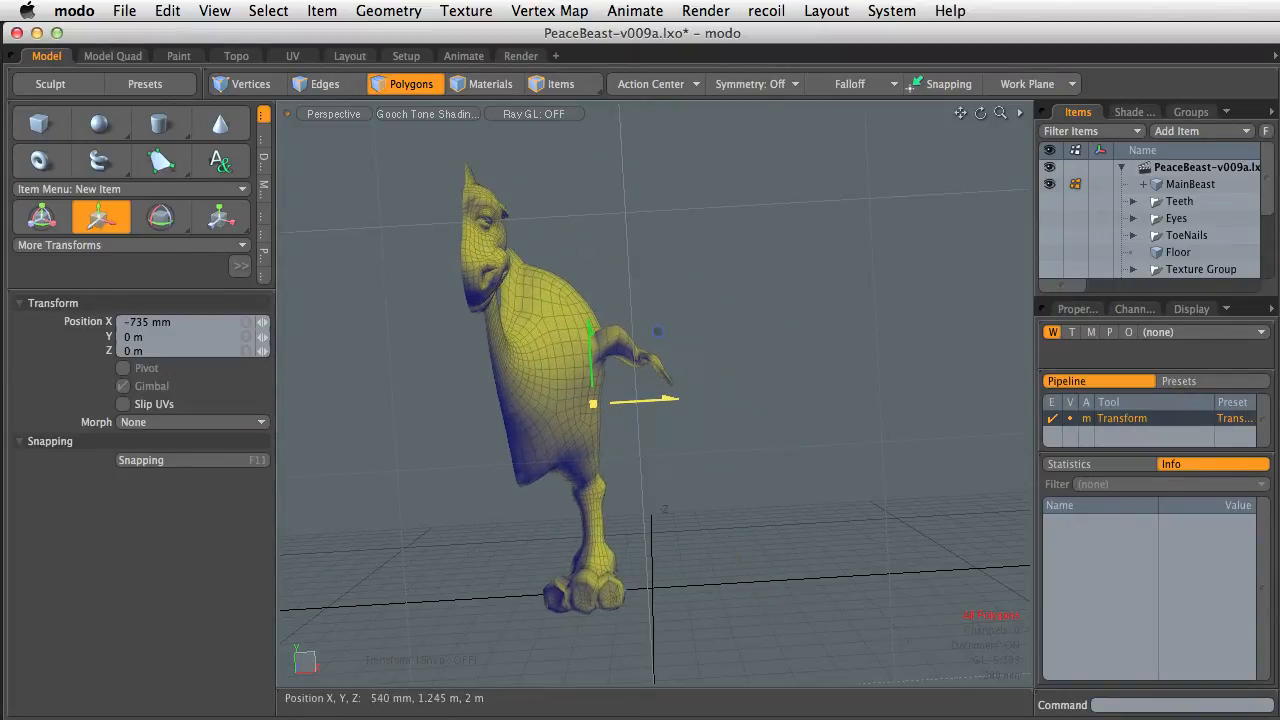
left_click_drag(655, 455, 764, 514, "alt")
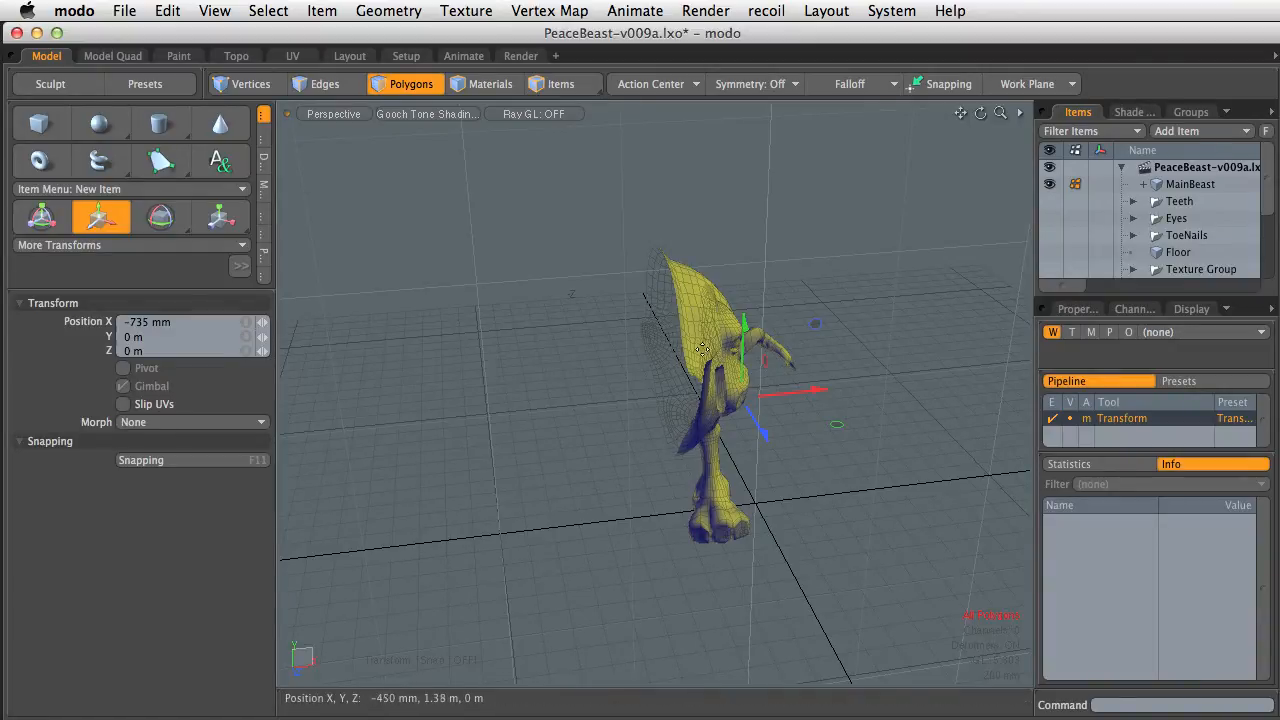
key("space")
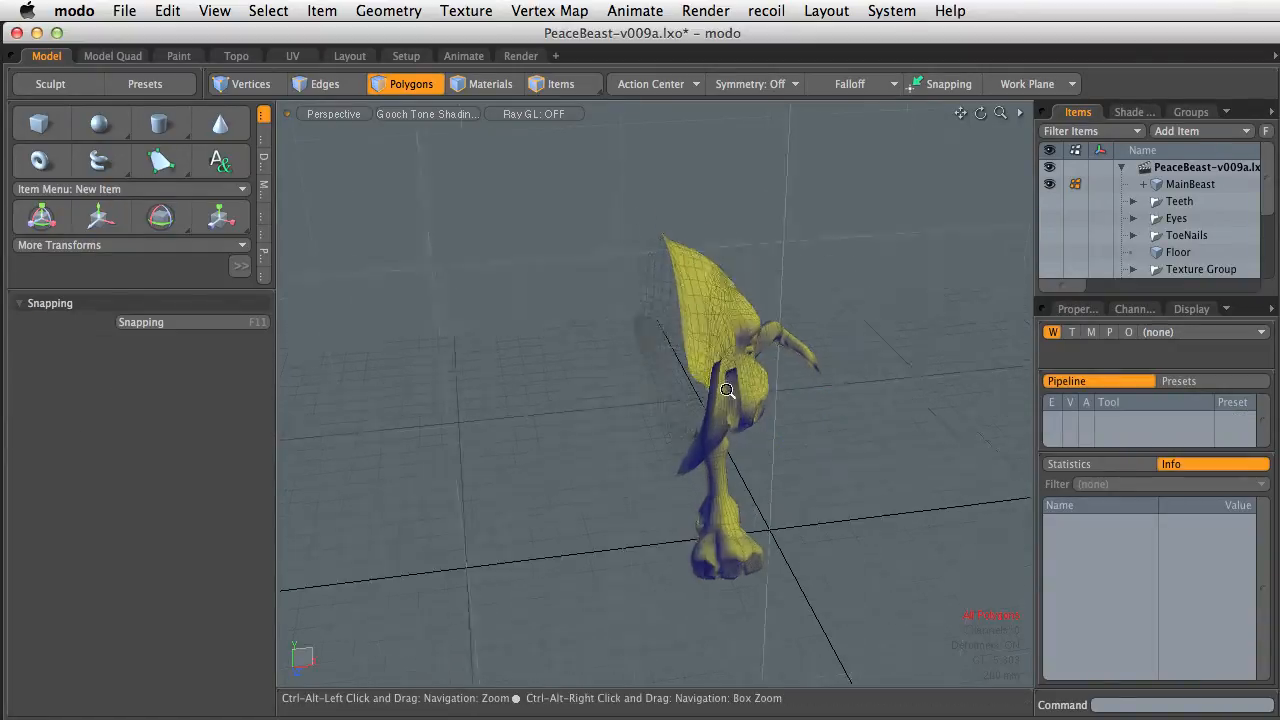
Select the open edge loop along the cut and inspect its coordinates in an enlarged Info panel
left_click_drag(717, 347, 809, 464, "alt")
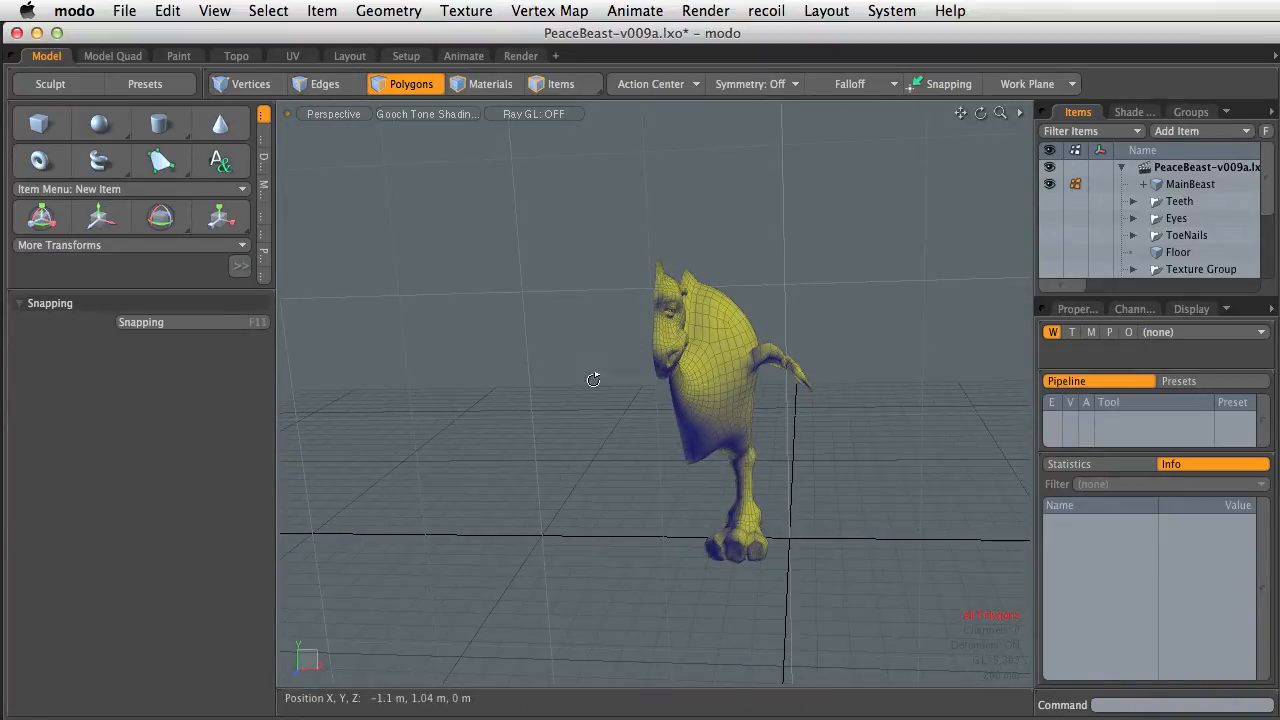
left_click_drag(591, 374, 679, 350, "alt")
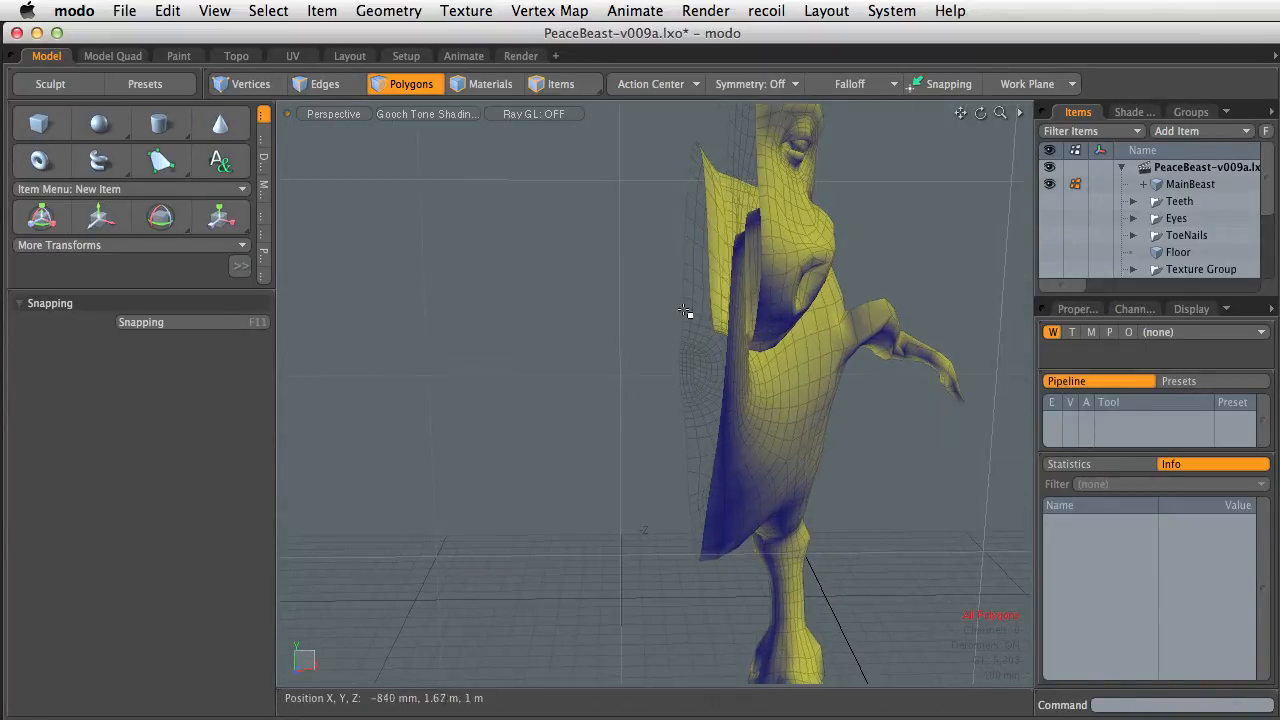
key("2")
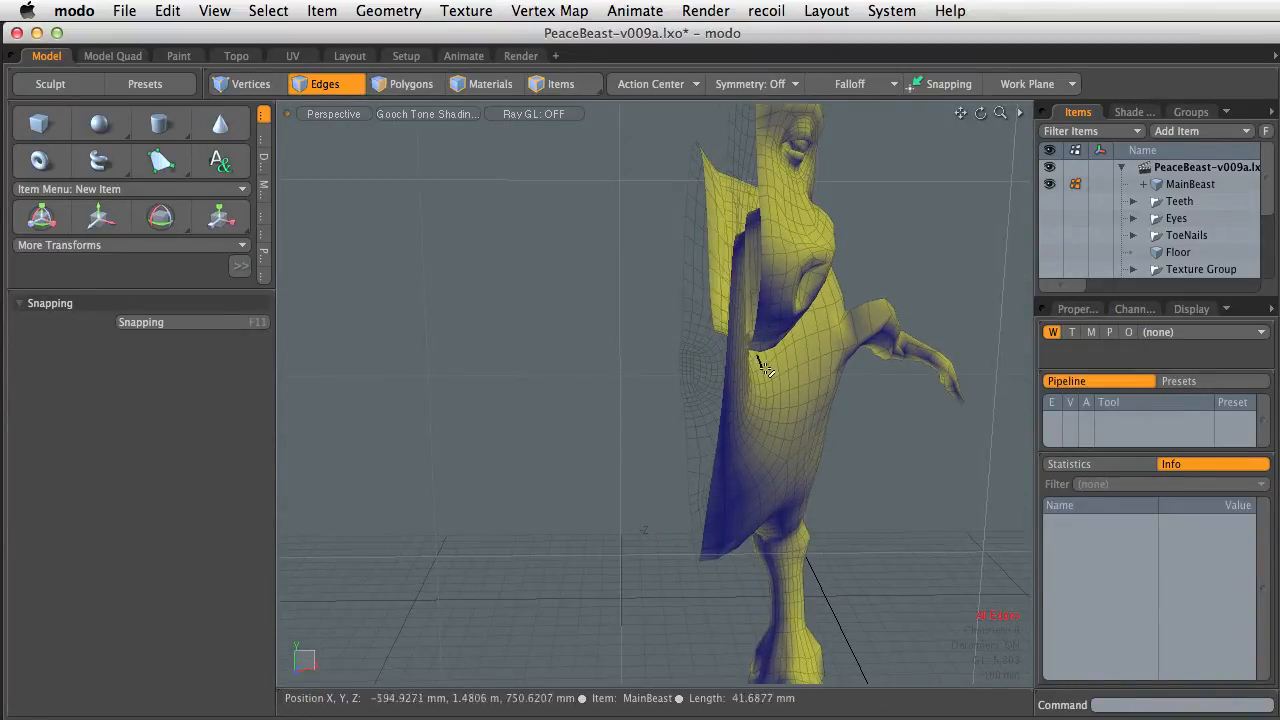
double_click(684, 304)
left_click_drag(684, 304, 937, 298, "alt")
left_click_drag(670, 493, 771, 400, "alt")
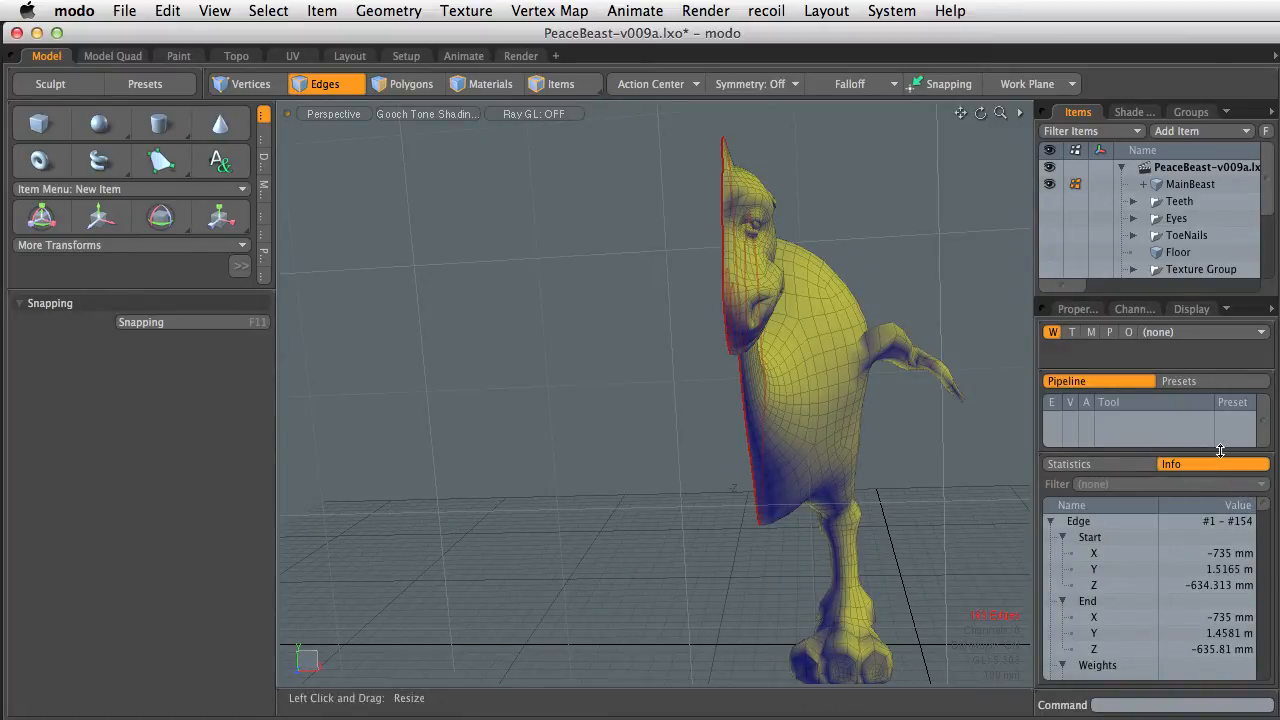
left_click_drag(1220, 451, 1204, 366)
left_click_drag(1047, 438, 951, 440)
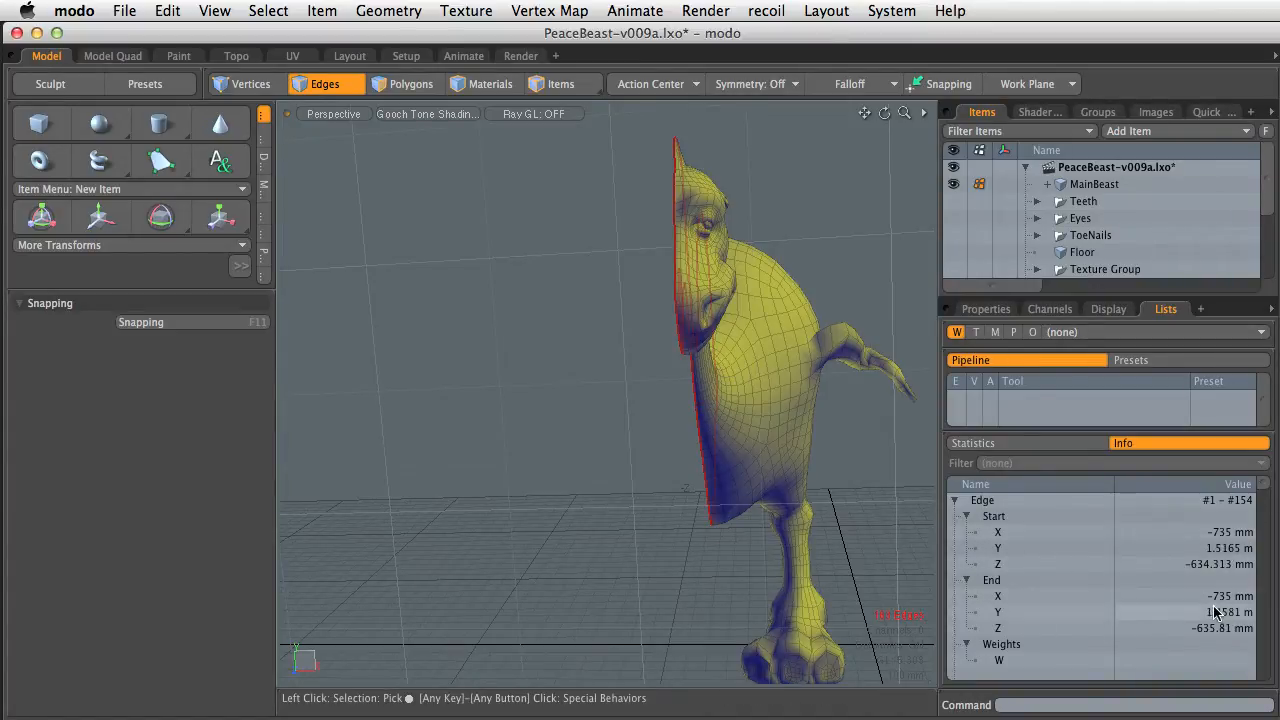
left_click_drag(1265, 490, 1262, 512)
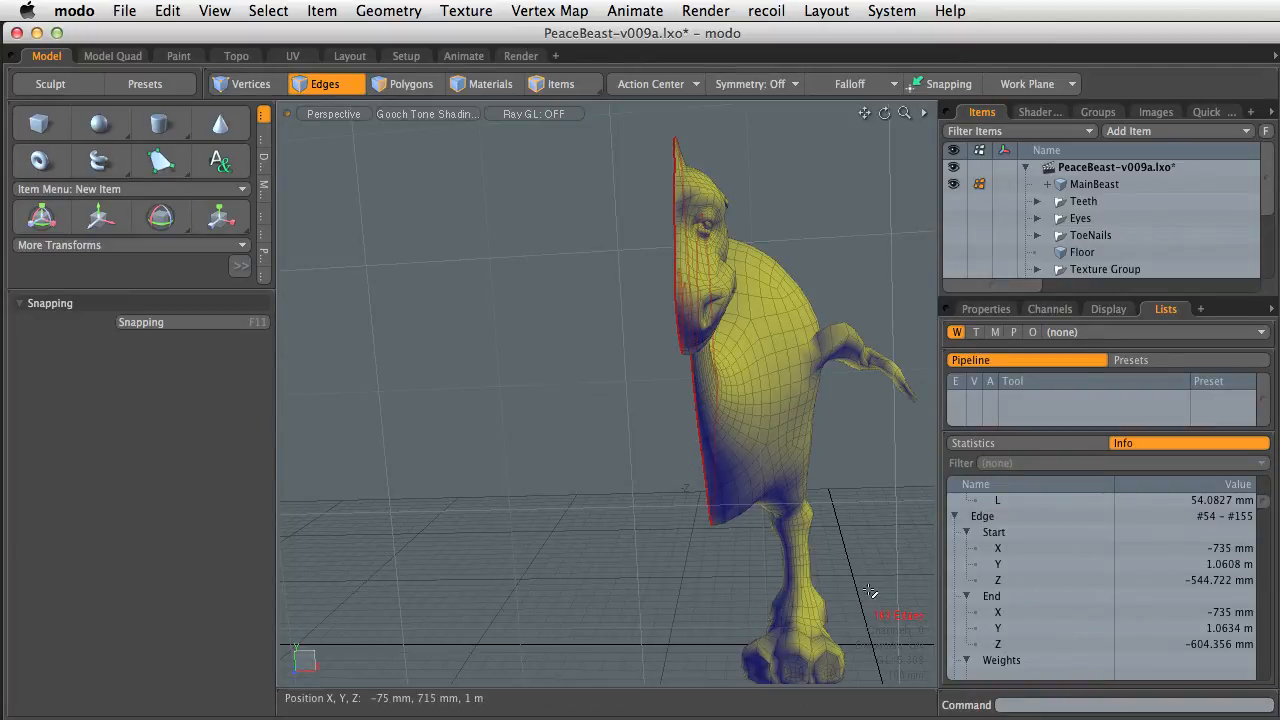
mouse_move(840, 533)
left_mouse_down("alt+shift")
mouse_move(787, 523)
mouse_move(828, 523)
left_mouse_up("alt+shift")
Back in polygon mode, move the half body 700 mm along X
key("3")
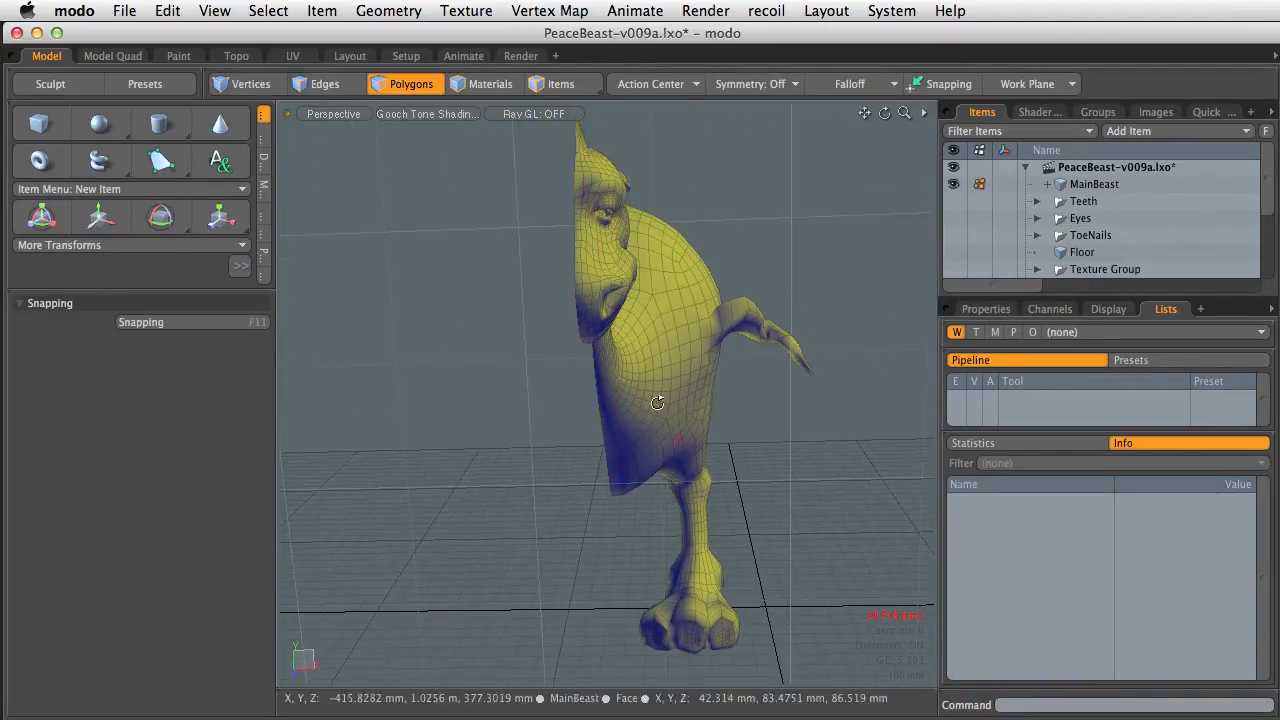
left_click_drag(657, 402, 691, 389, "alt")
left_click_drag(664, 454, 732, 460, "alt")
key("y")
Switch to the Front view, zoom in on the cut edge, and move the half body 34.8 mm along X onto the center line
key("ctrl+space")
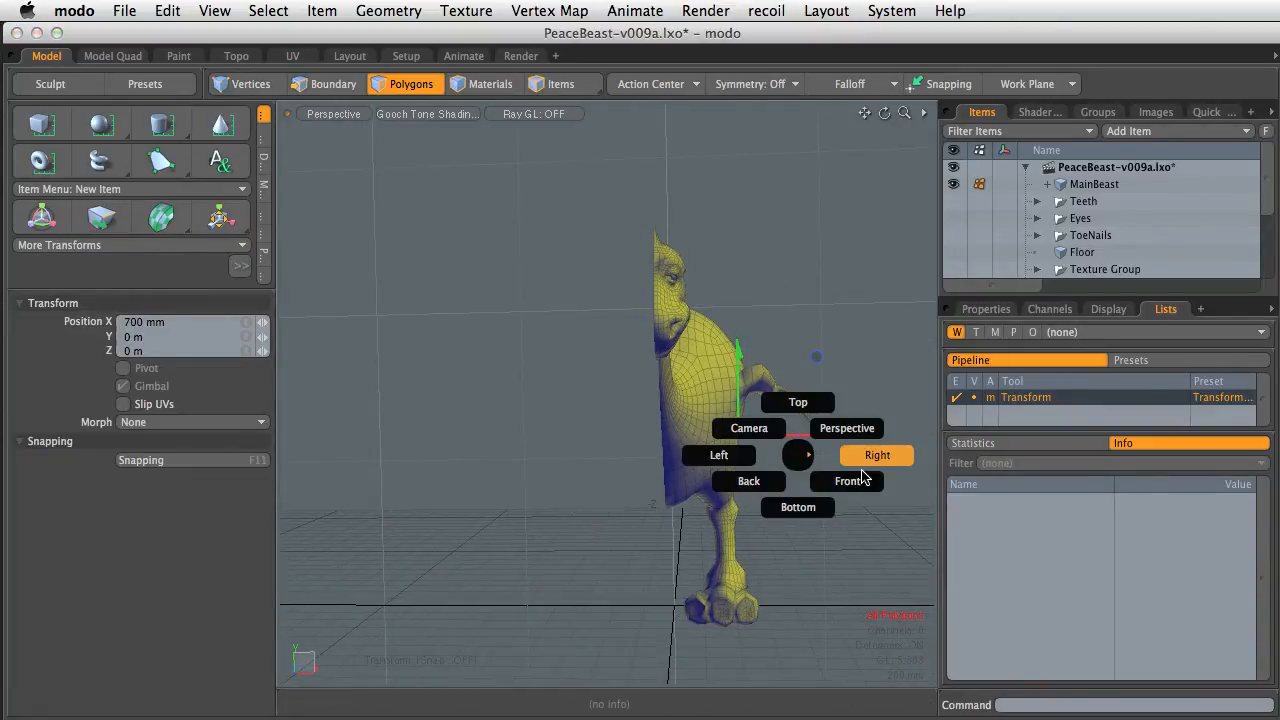
left_click(868, 454)
key("ctrl+space")
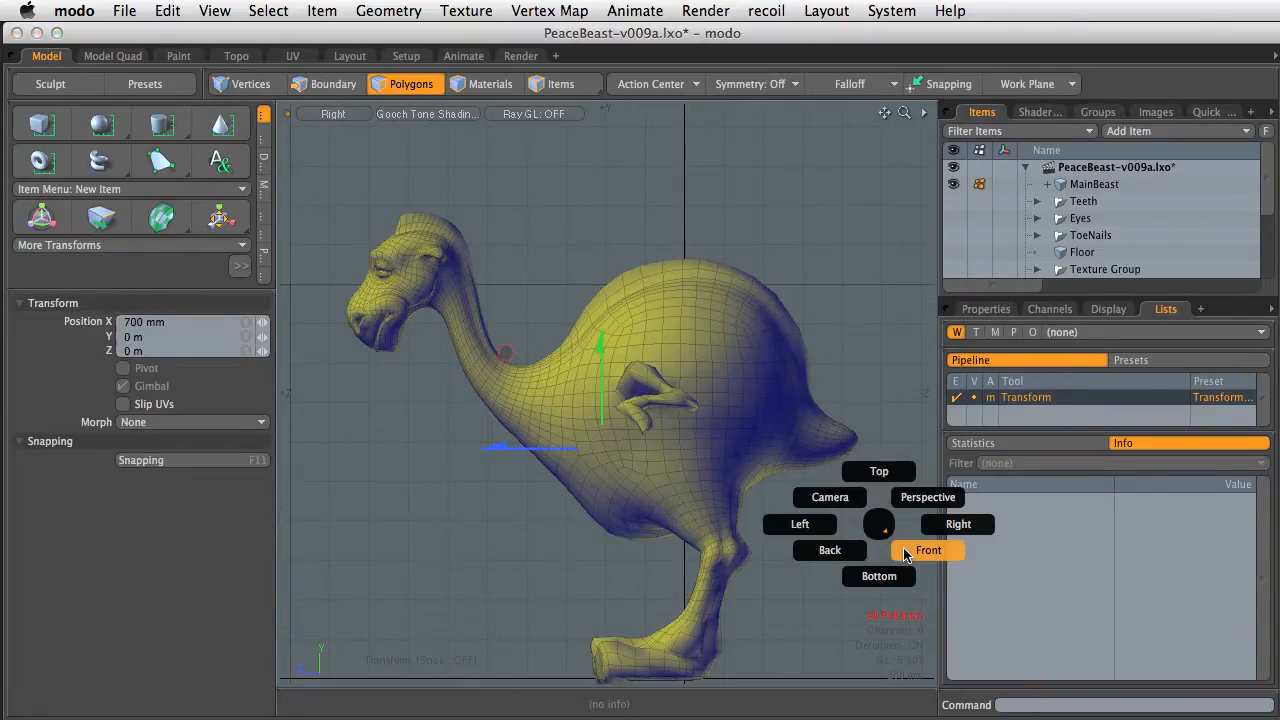
left_click(905, 551)
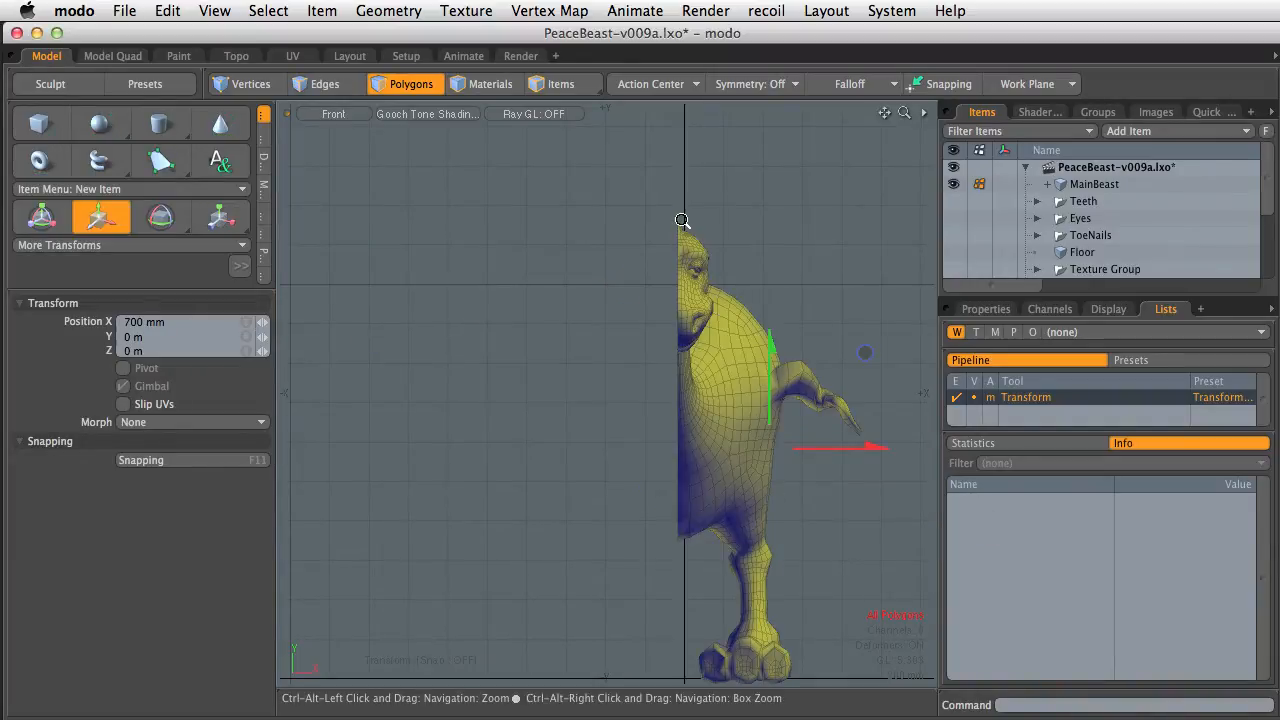
left_click_drag(682, 220, 655, 412, "ctrl+alt")
left_click_drag(655, 412, 644, 401, "alt+shift")
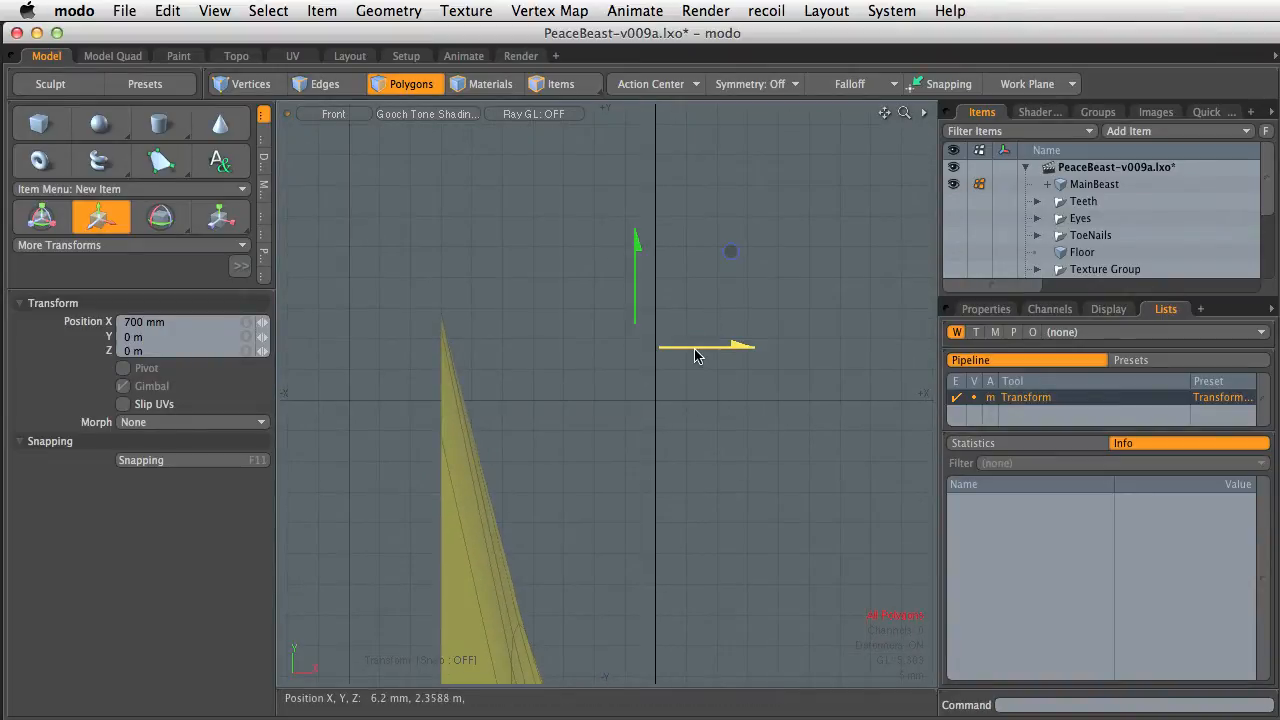
left_click_drag(697, 356, 909, 350)
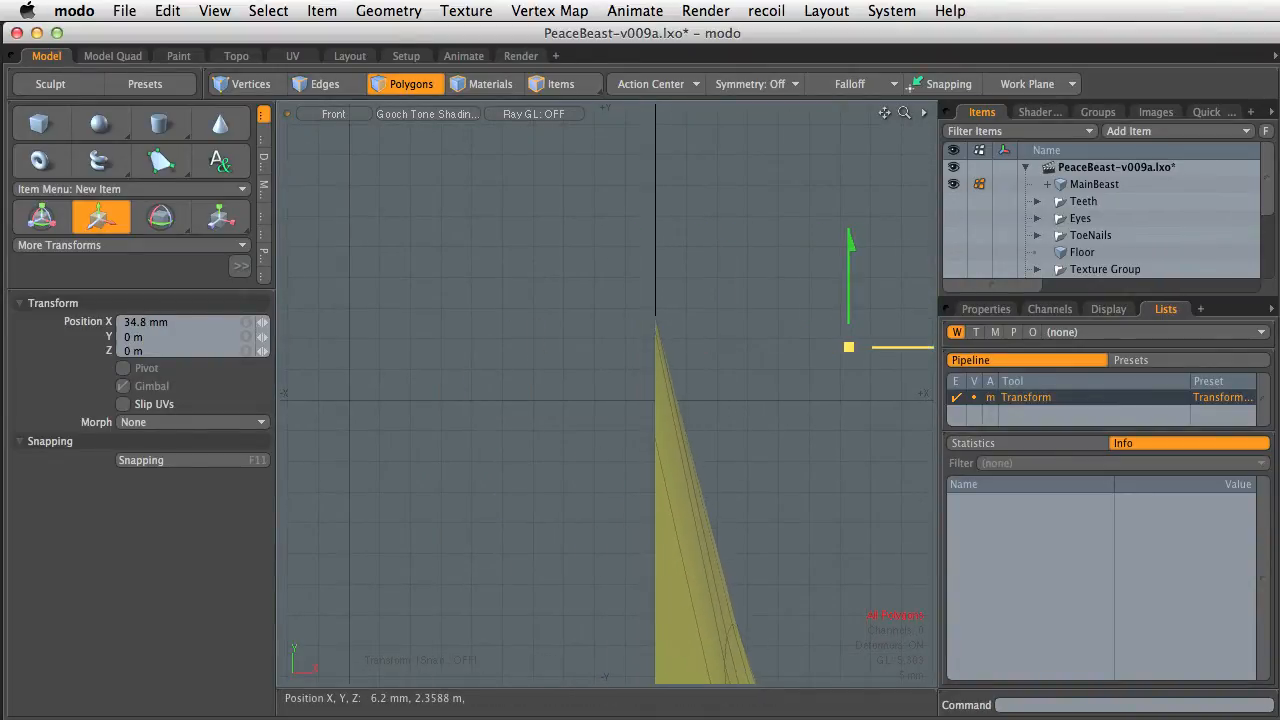
left_click_drag(722, 366, 890, 315, "ctrl+alt")
left_click_drag(890, 315, 850, 510, "alt+shift")
key("w")
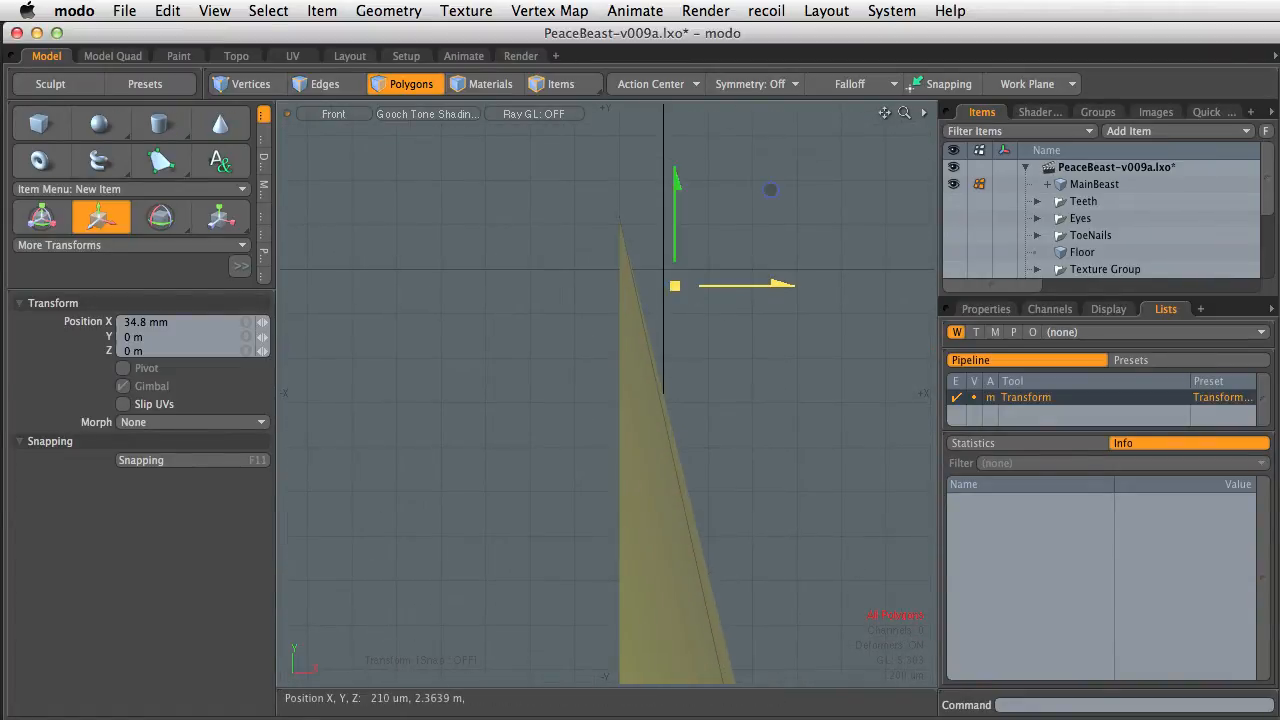
Nudge the half body along X to 200 um so its cut edge sits on the center line
left_click_drag(770, 189, 815, 189)
left_click_drag(740, 302, 936, 580, "ctrl+alt")
left_click_drag(718, 408, 788, 525, "ctrl+alt")
left_click_drag(784, 592, 764, 613, "ctrl+alt")
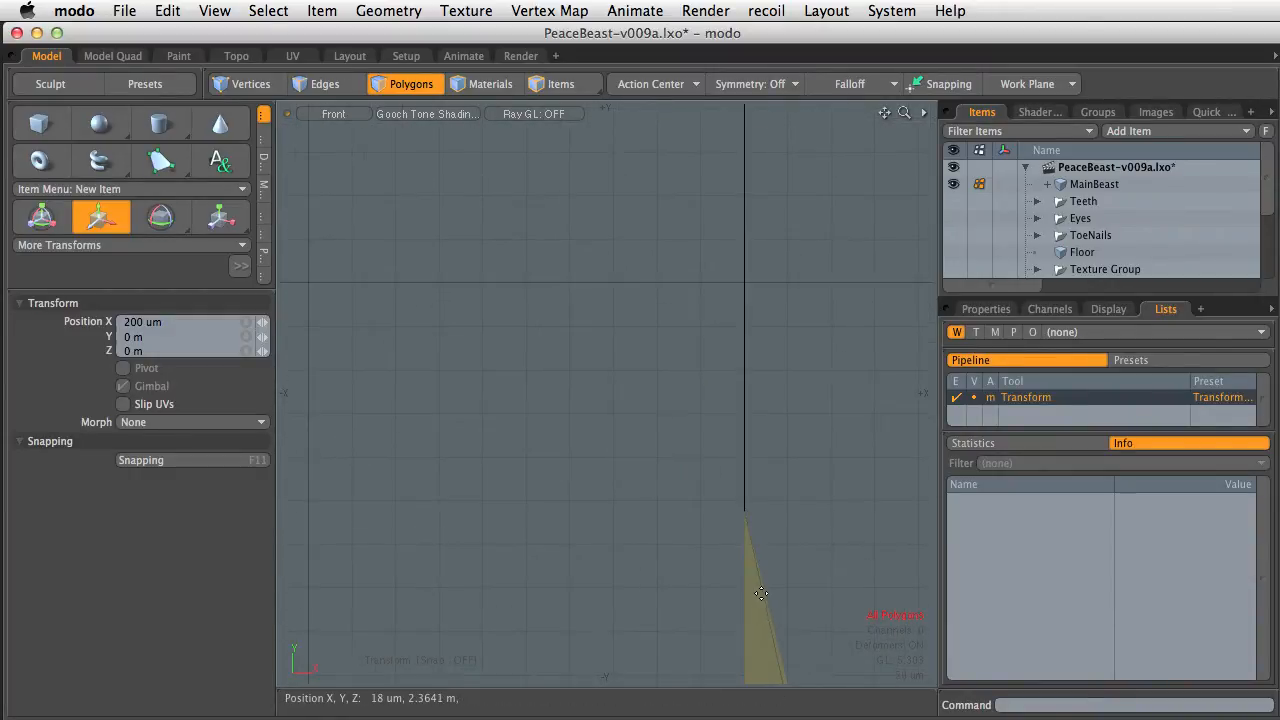
Switch to the Perspective view, select the open edge loop along the cut, and center it on X
key("a")
left_click_drag(609, 297, 731, 433, "ctrl+alt")
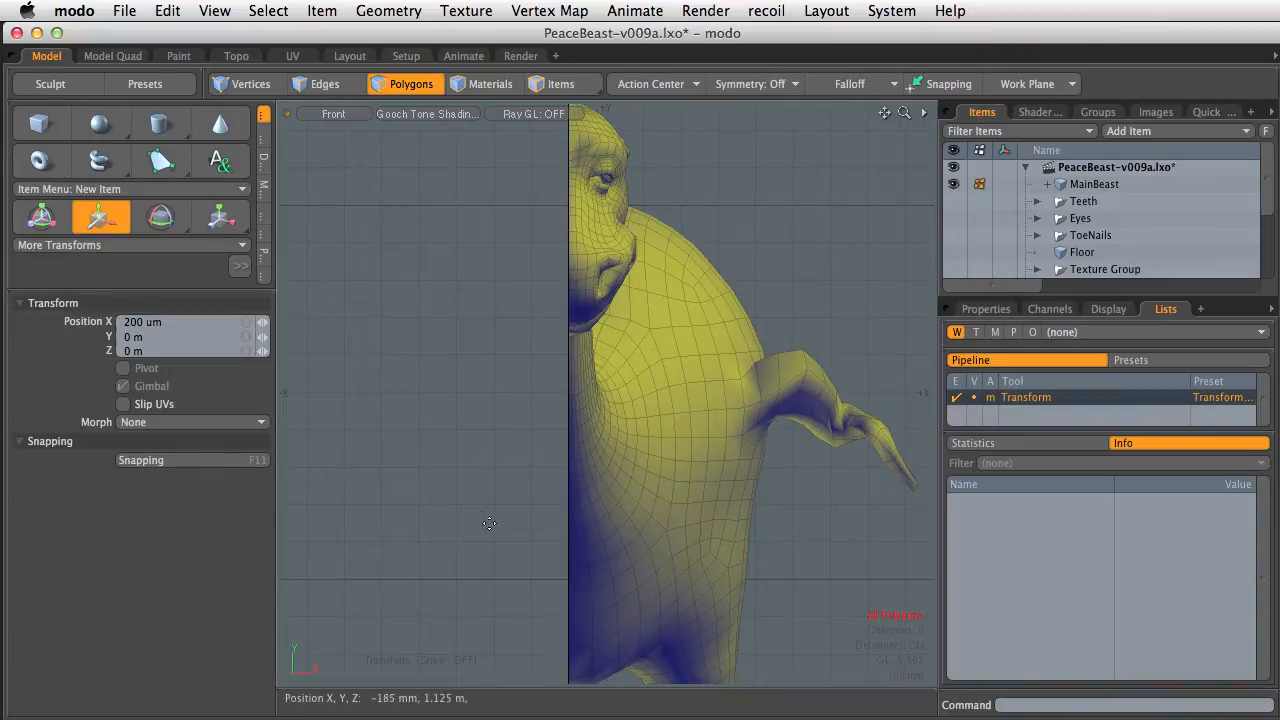
key("q")
left_click_drag(586, 487, 600, 486, "ctrl+alt")
key("ctrl+space")
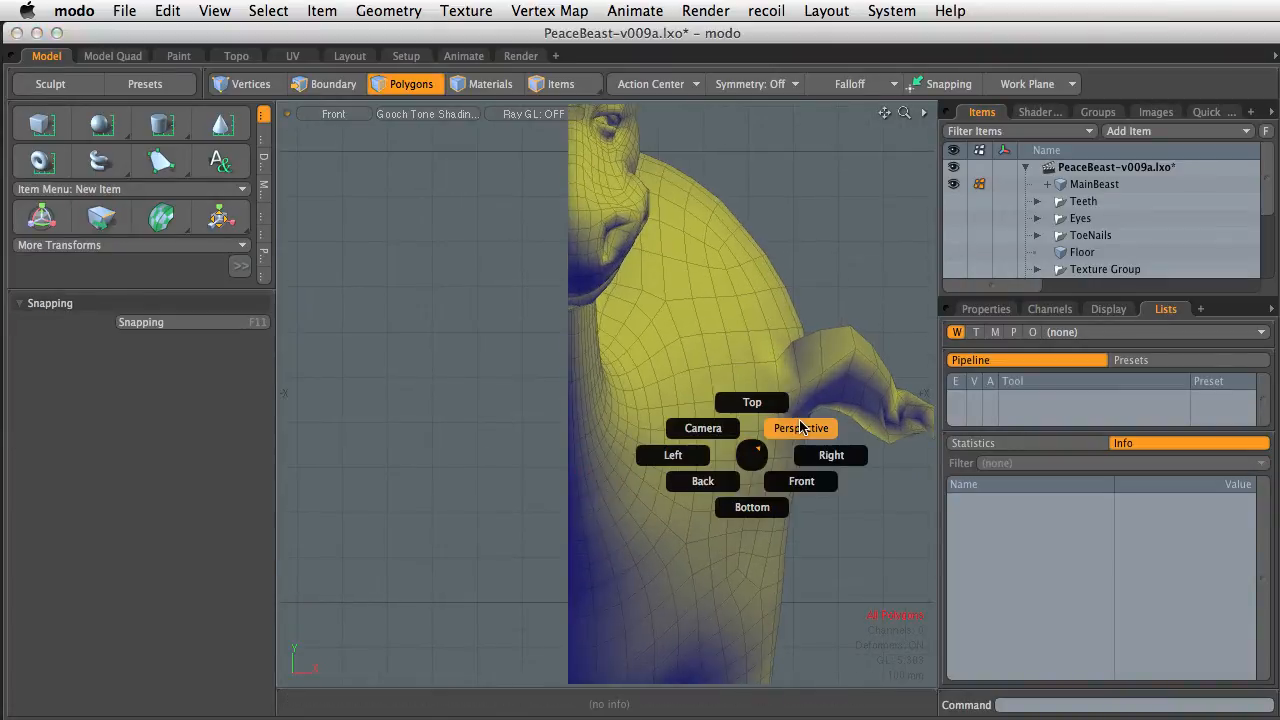
left_click(800, 428)
left_click_drag(586, 400, 695, 380, "alt")
left_click_drag(695, 380, 640, 352, "alt")
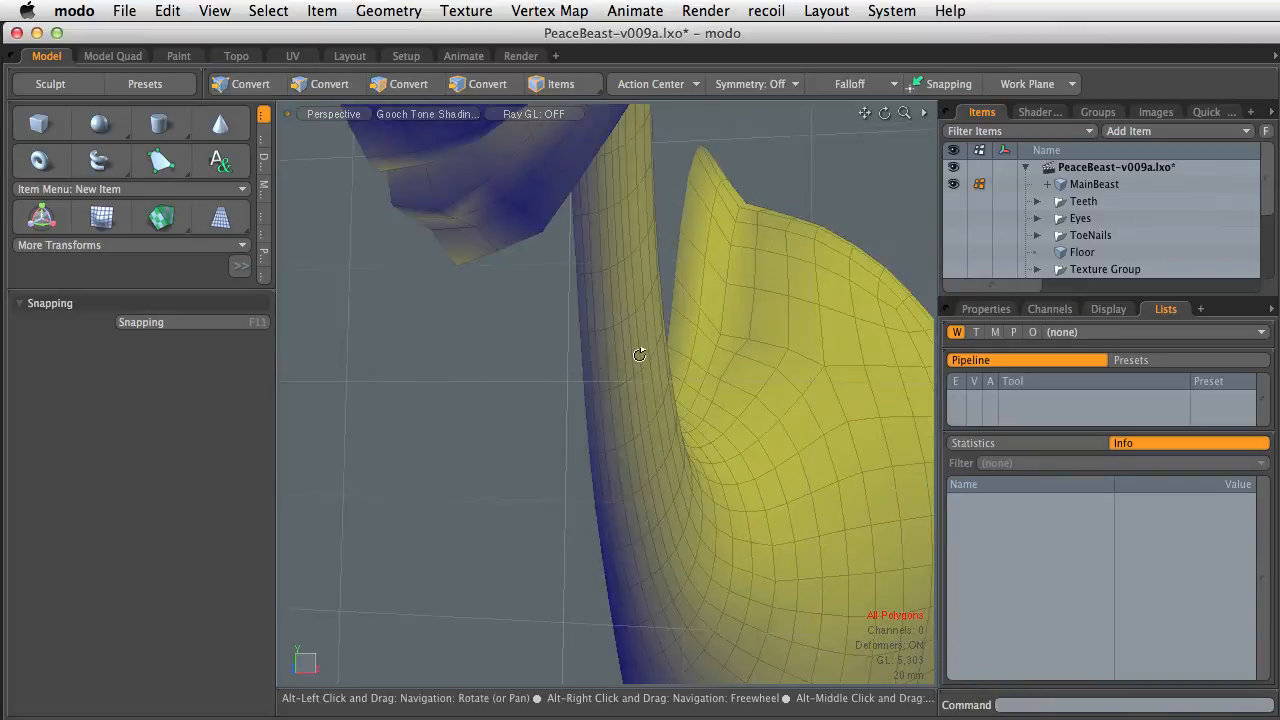
key("2")
double_click(583, 367)
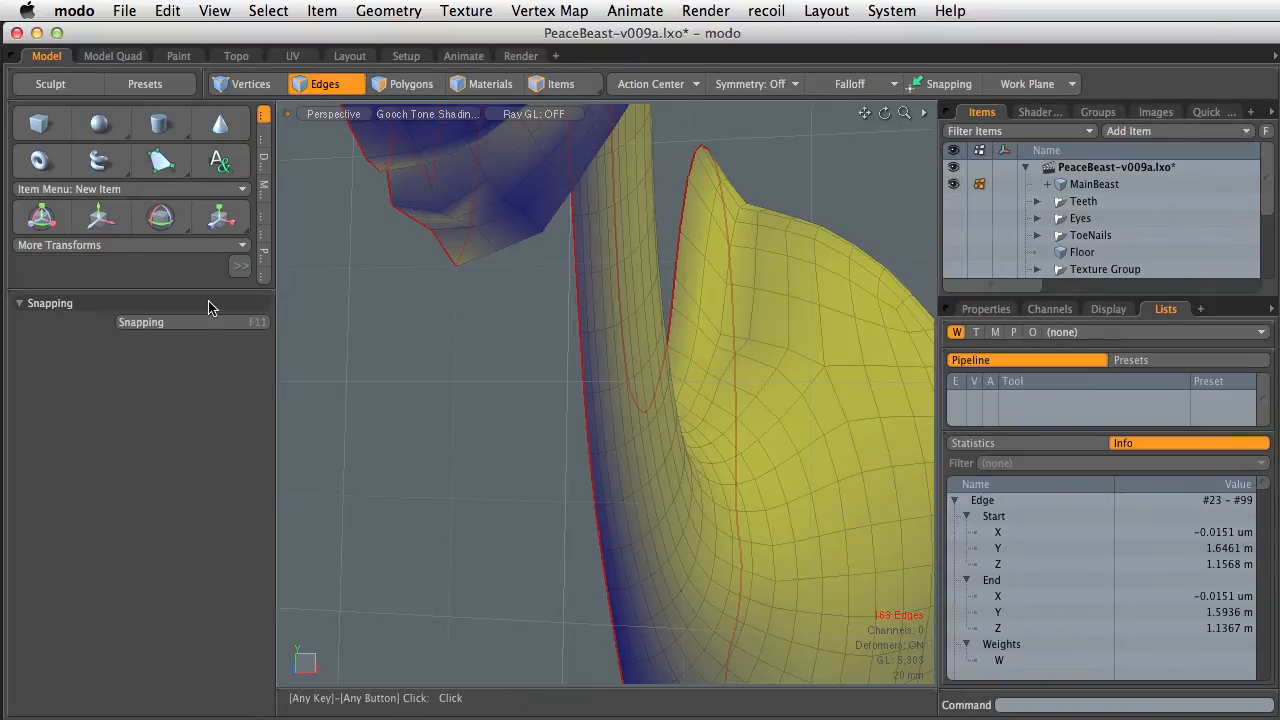
left_click_drag(209, 288, 209, 582)
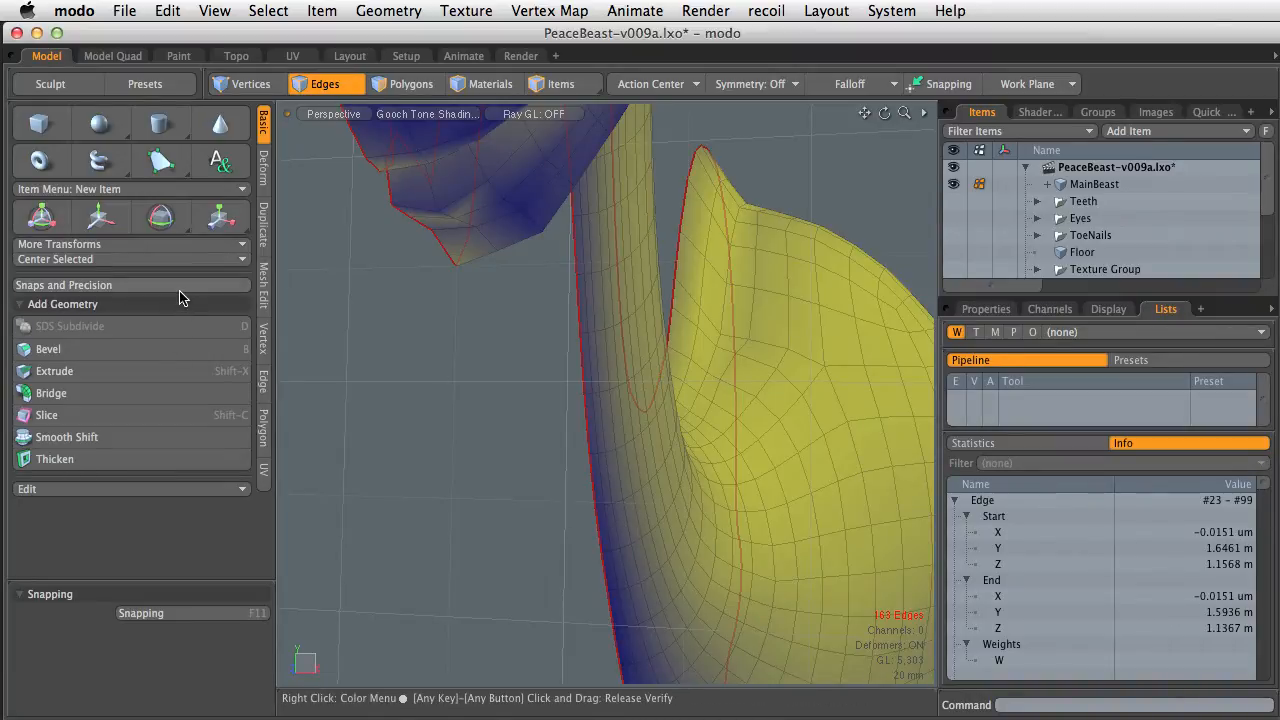
left_click(168, 259)
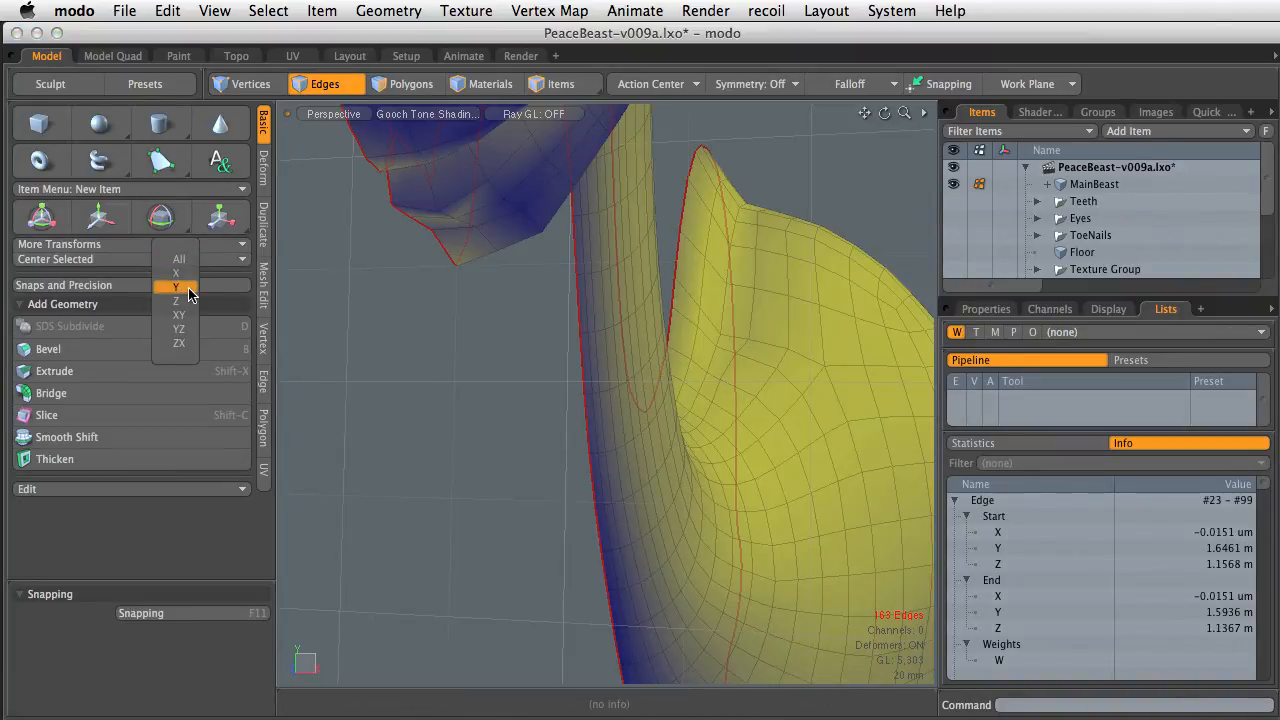
left_click(188, 278)
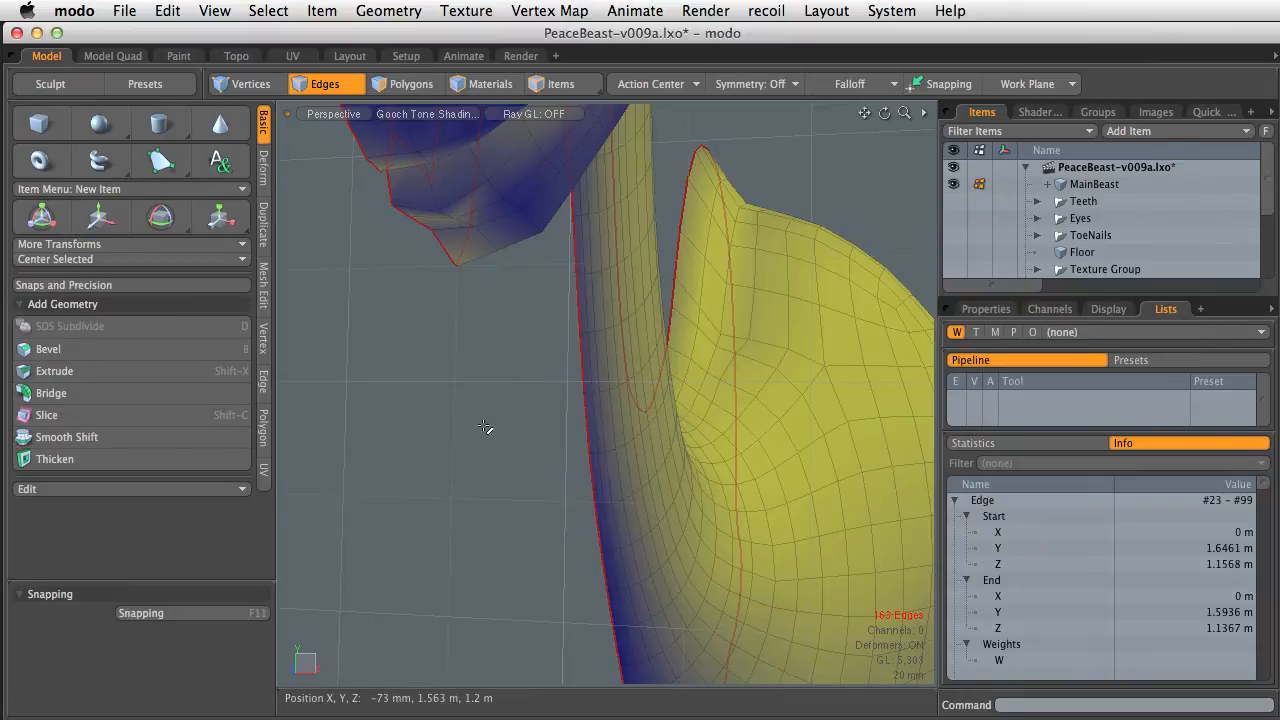
Back in polygon mode, start the Mirror tool and switch to the quad viewport layout
key("3")
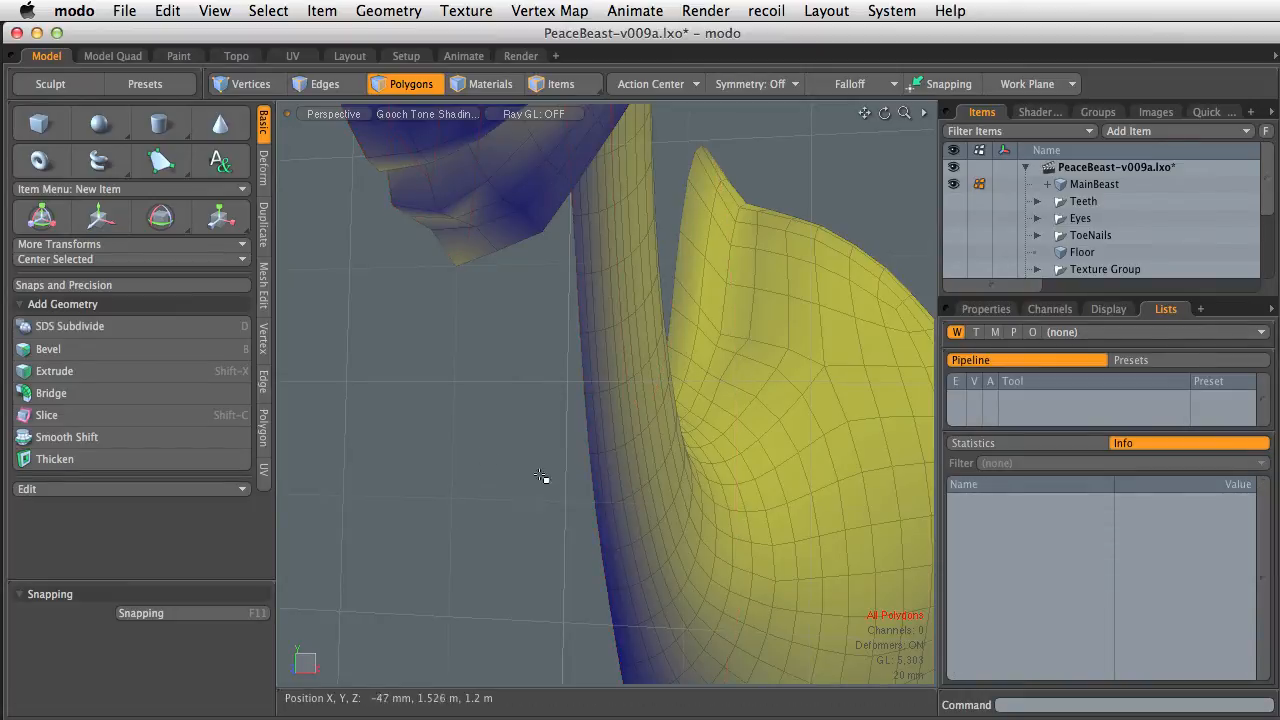
left_click_drag(543, 475, 646, 530, "ctrl+alt")
left_click_drag(600, 491, 629, 472, "alt")
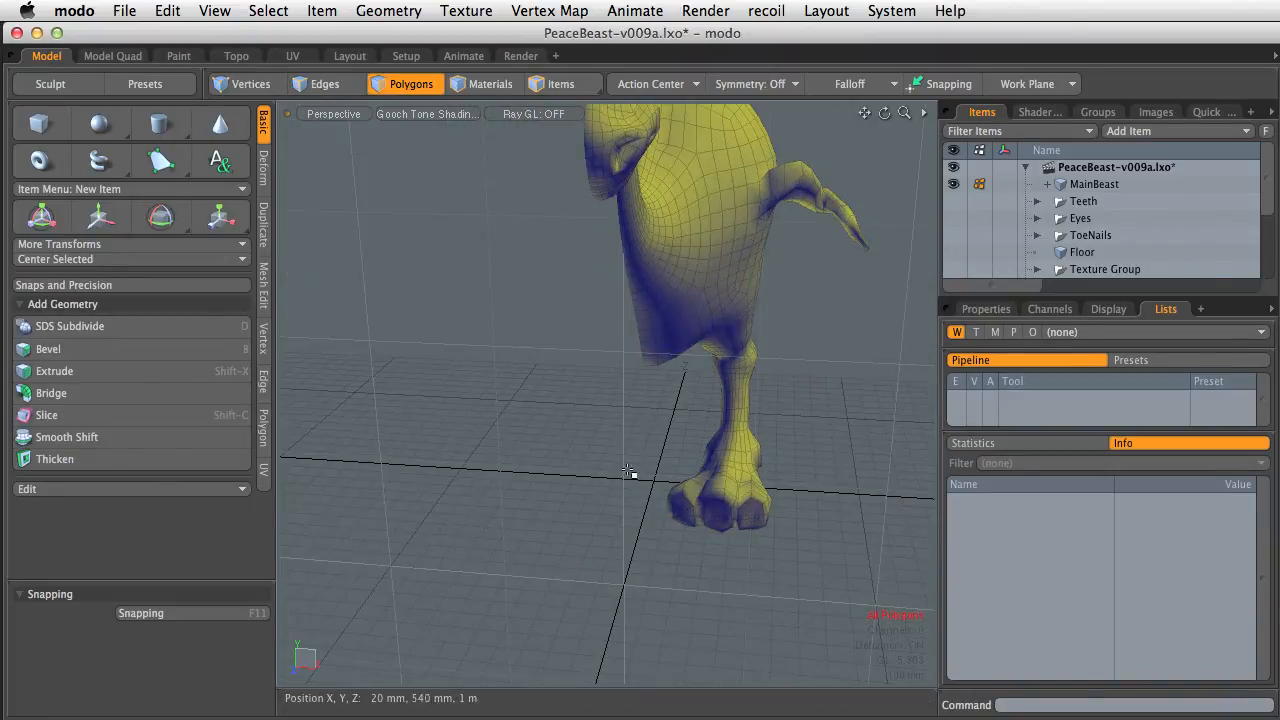
left_click_drag(449, 516, 571, 486, "alt")
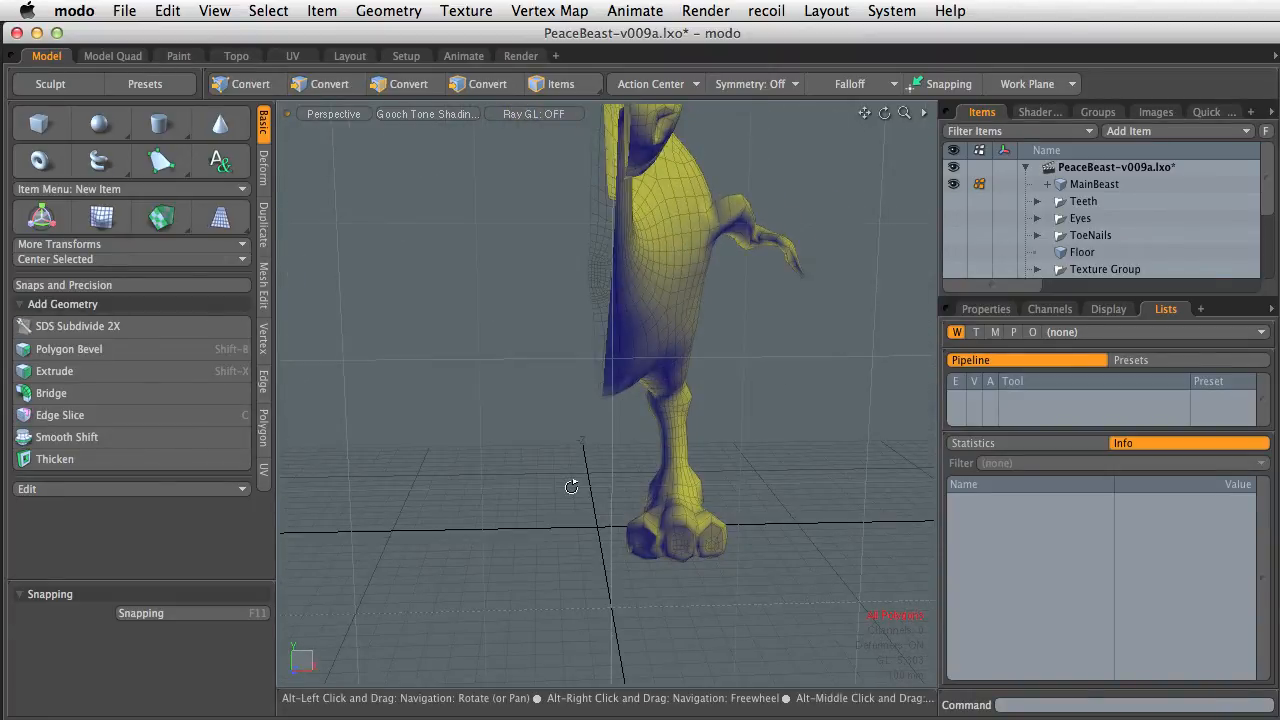
left_click(264, 226)
left_click(100, 144)
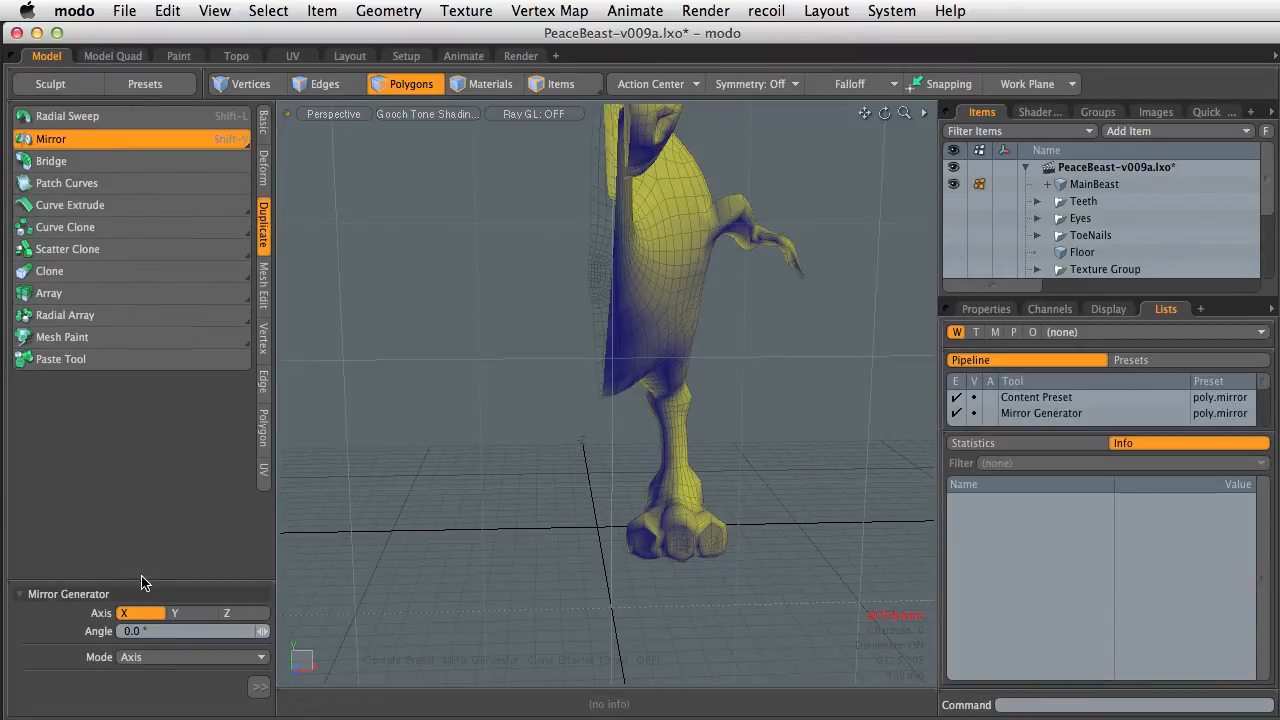
left_click_drag(141, 580, 155, 313)
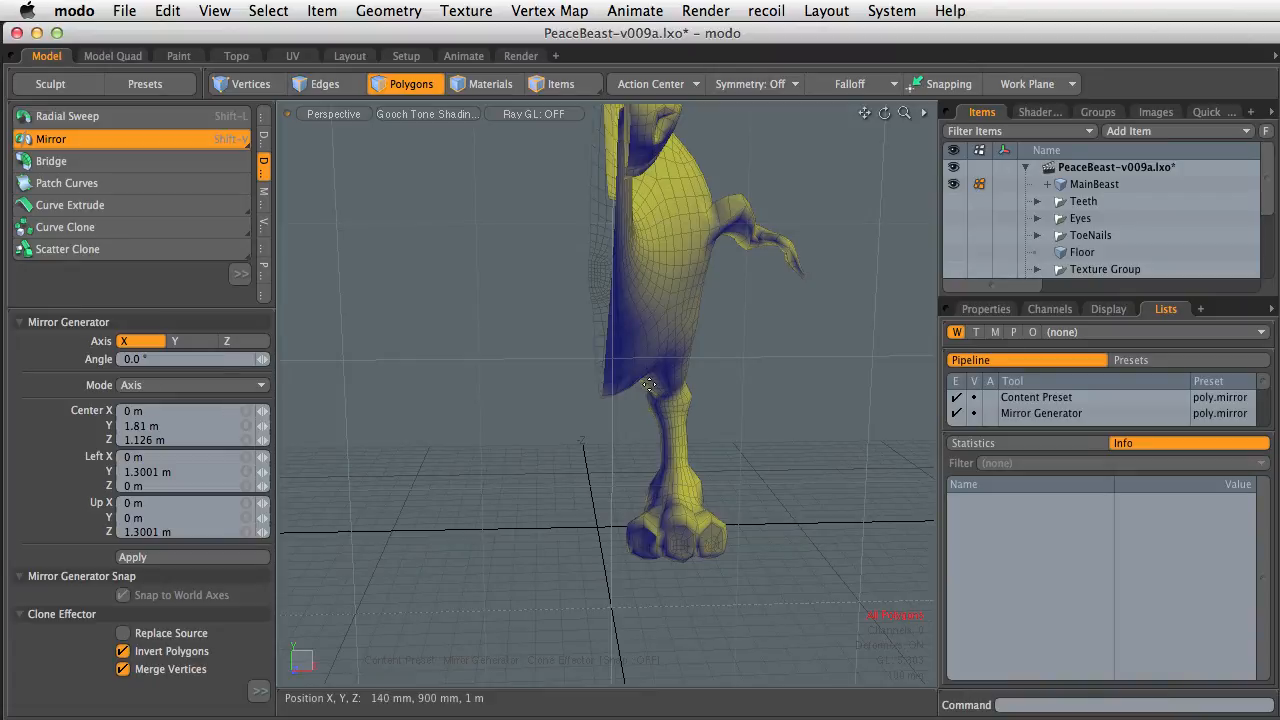
left_click(118, 55)
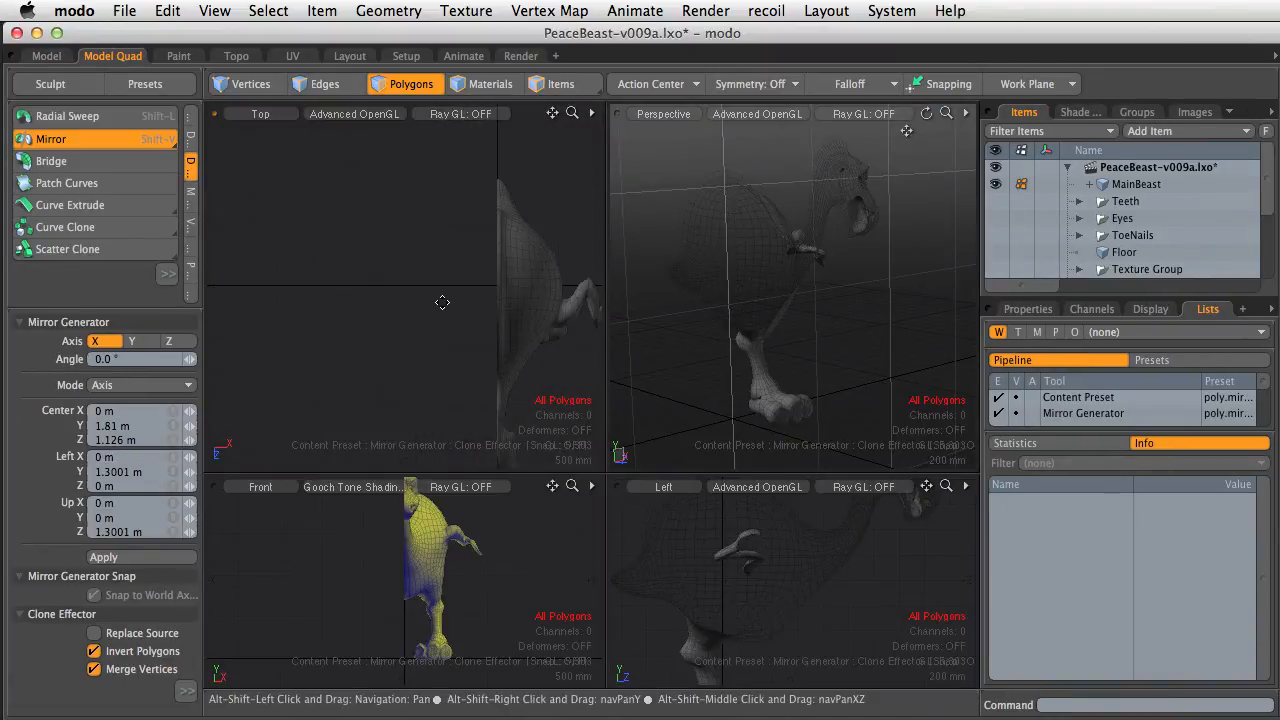
left_click_drag(442, 302, 370, 256, "alt+shift")
left_click_drag(834, 331, 793, 299, "ctrl+alt")
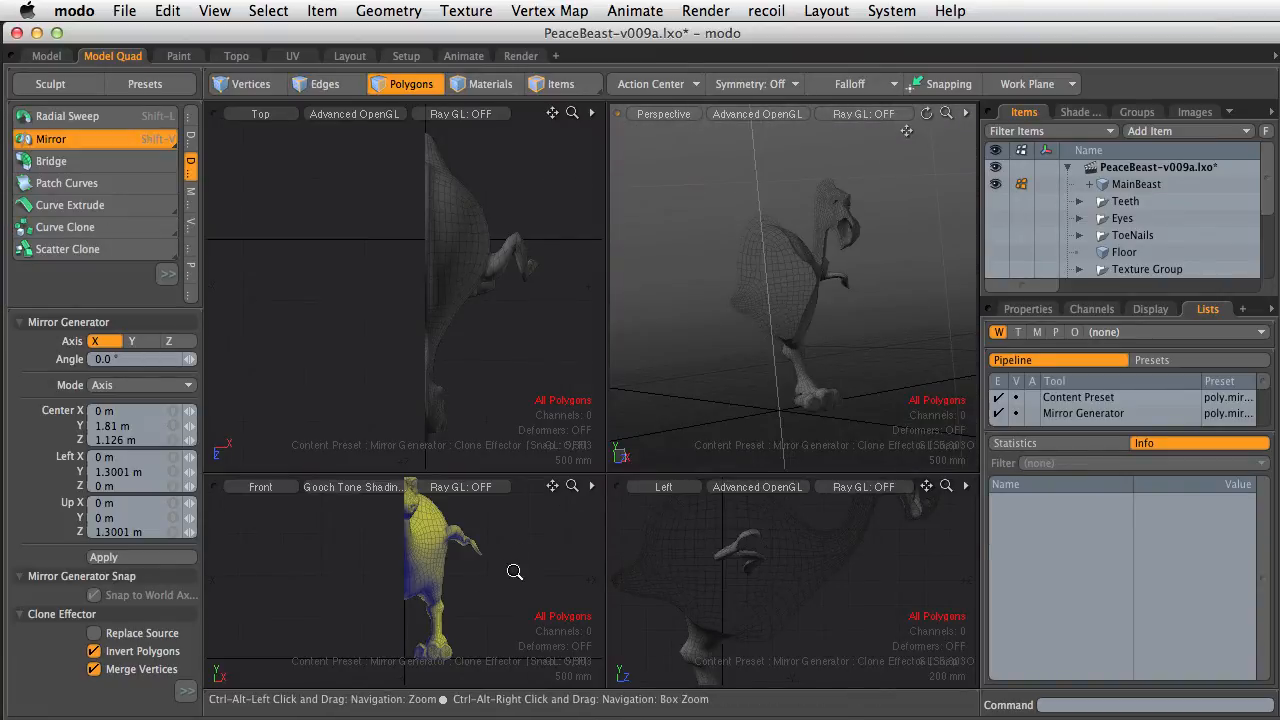
left_click_drag(484, 578, 455, 594, "ctrl+alt")
mouse_move(788, 591)
left_mouse_down("ctrl+alt")
mouse_move(751, 594)
mouse_move(799, 583)
left_mouse_up("ctrl+alt")
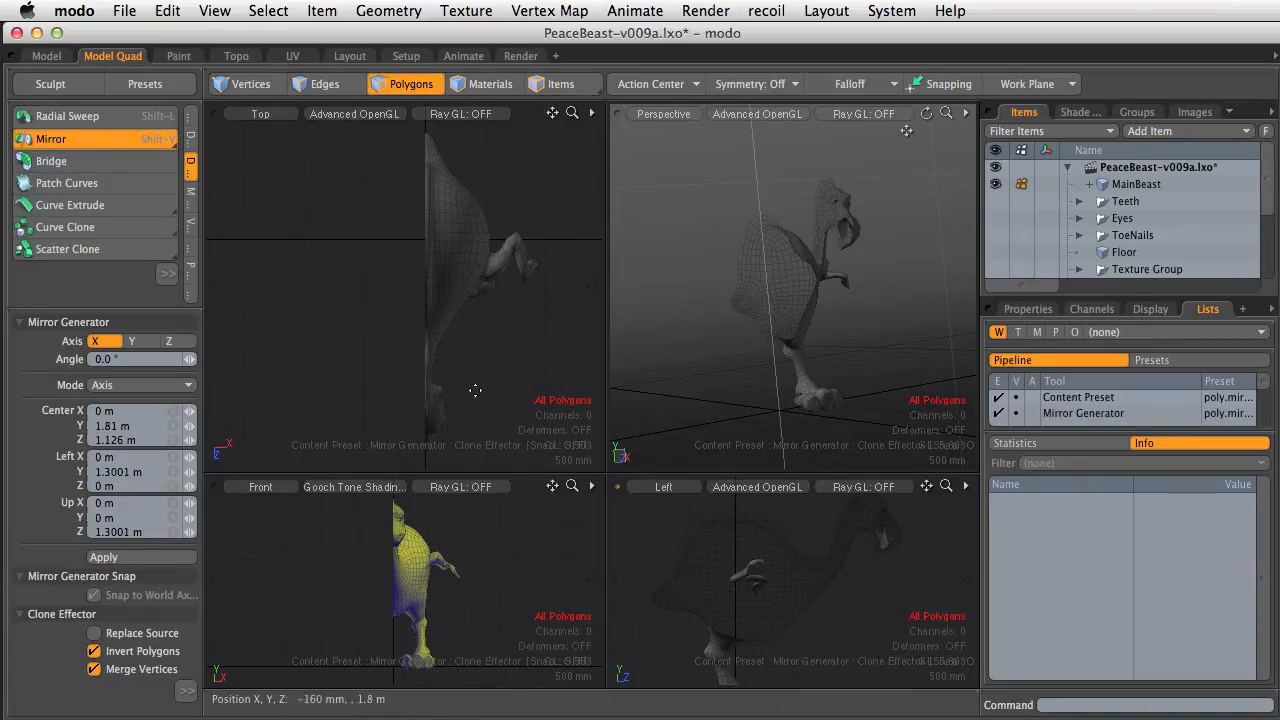
Mirror the half body across the X axis with the mirror center X set to 0 m
left_click(479, 360)
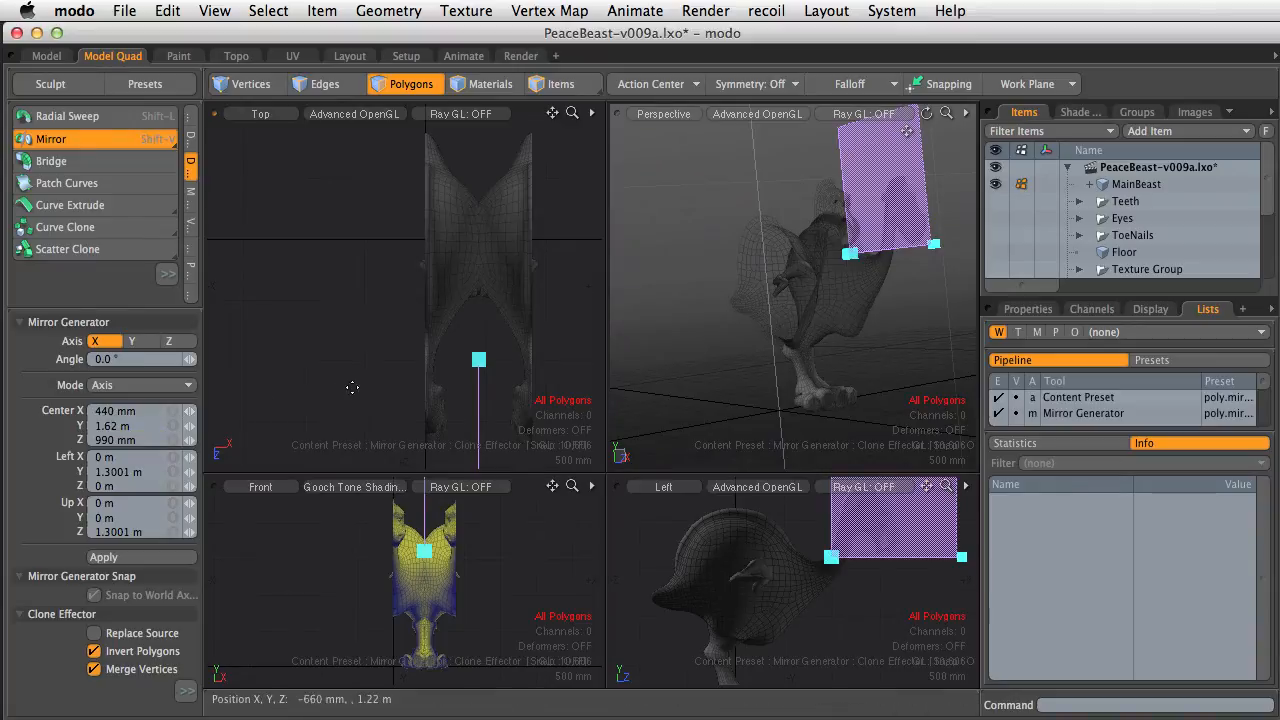
left_click_drag(479, 359, 425, 351)
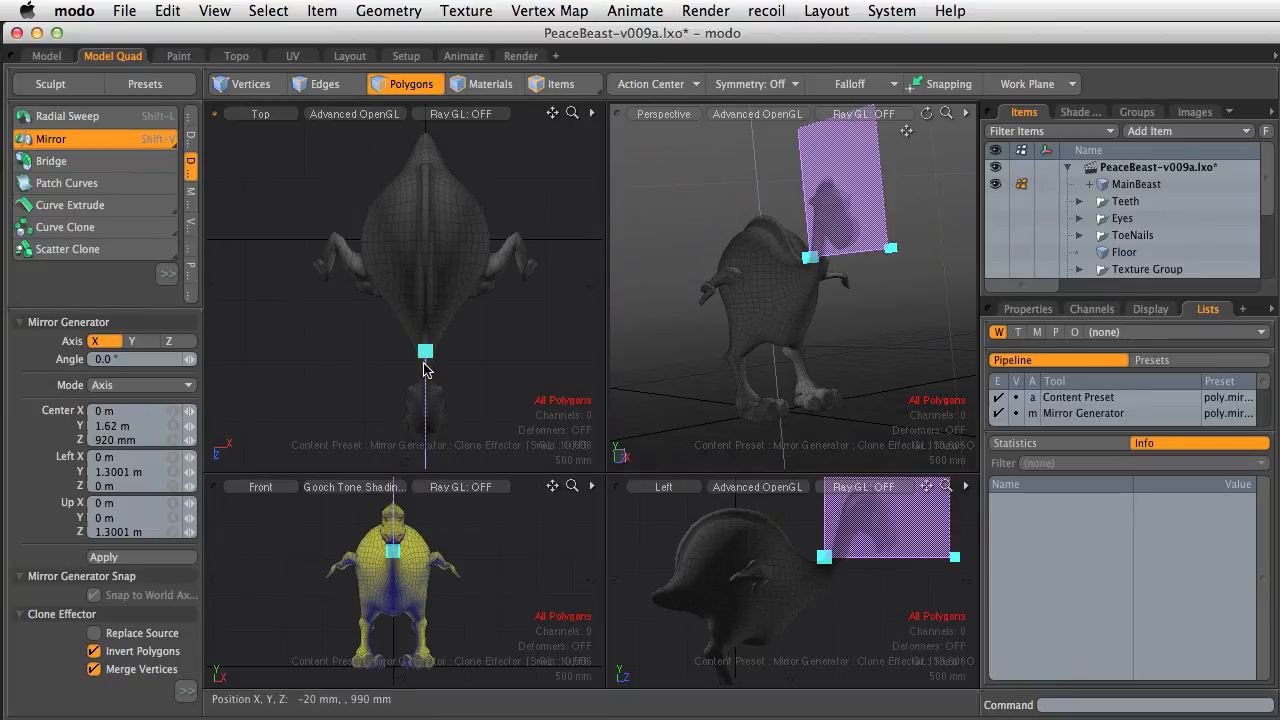
left_click_drag(425, 351, 482, 354)
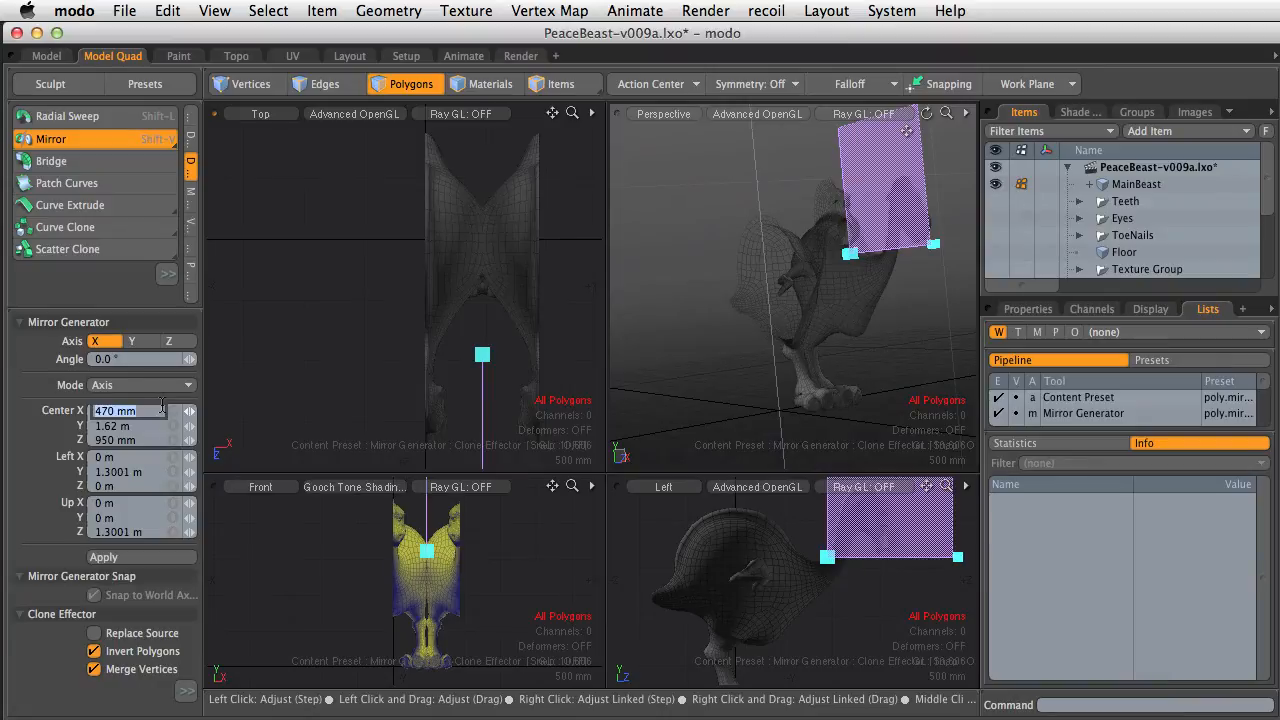
left_click(162, 410)
type("0")
key("Return")
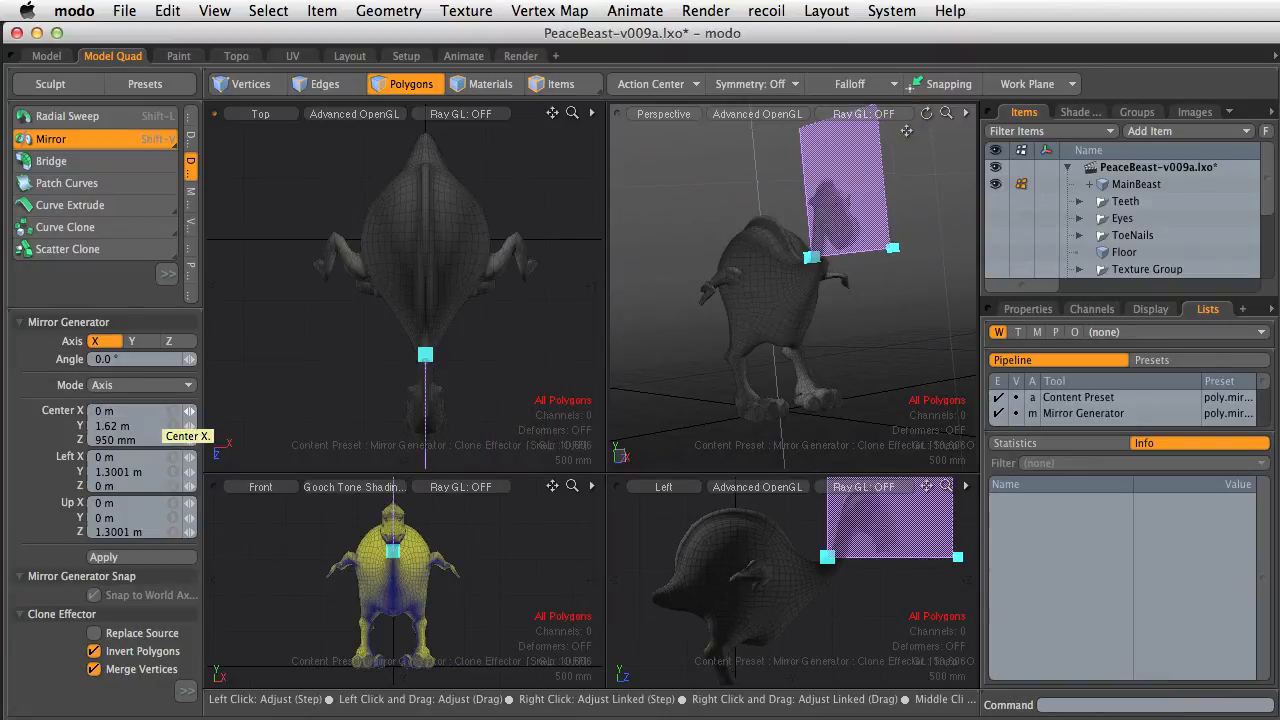
key("space")
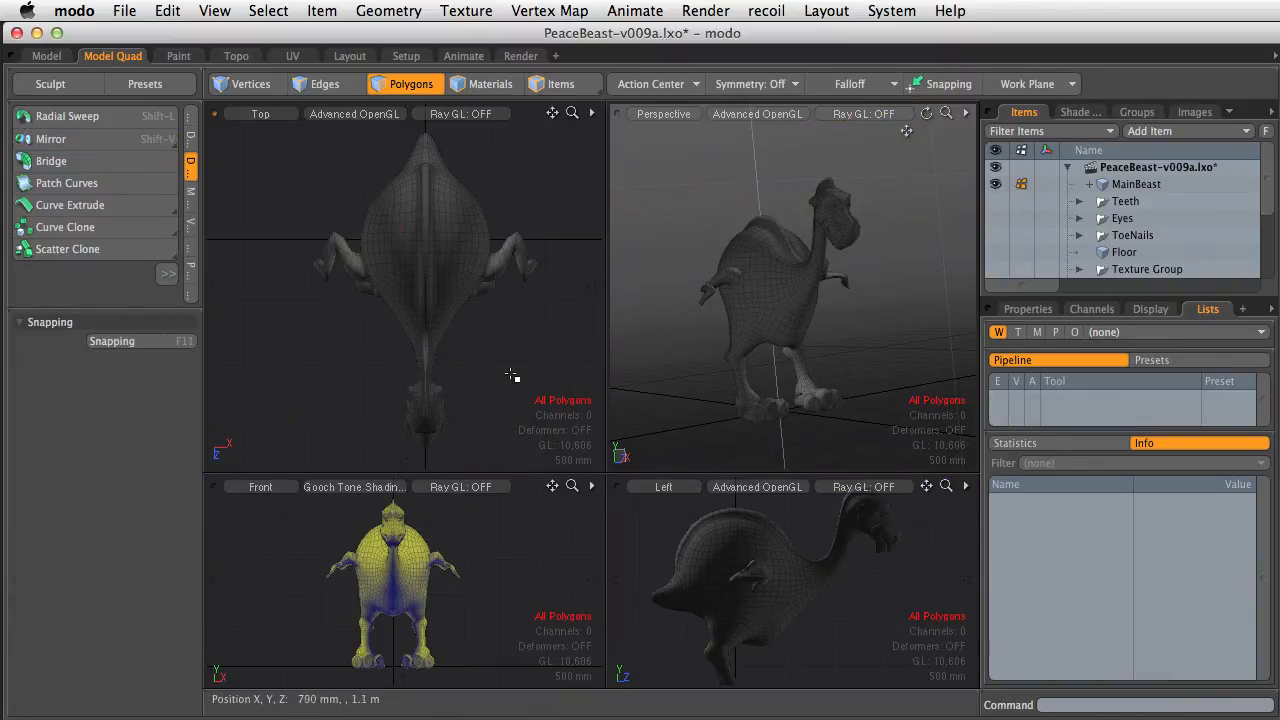
Return to the single-view layout and inspect a center seam edge's coordinates in the Info panel
left_click(46, 56)
left_click_drag(586, 280, 760, 343, "ctrl+alt")
key("1")
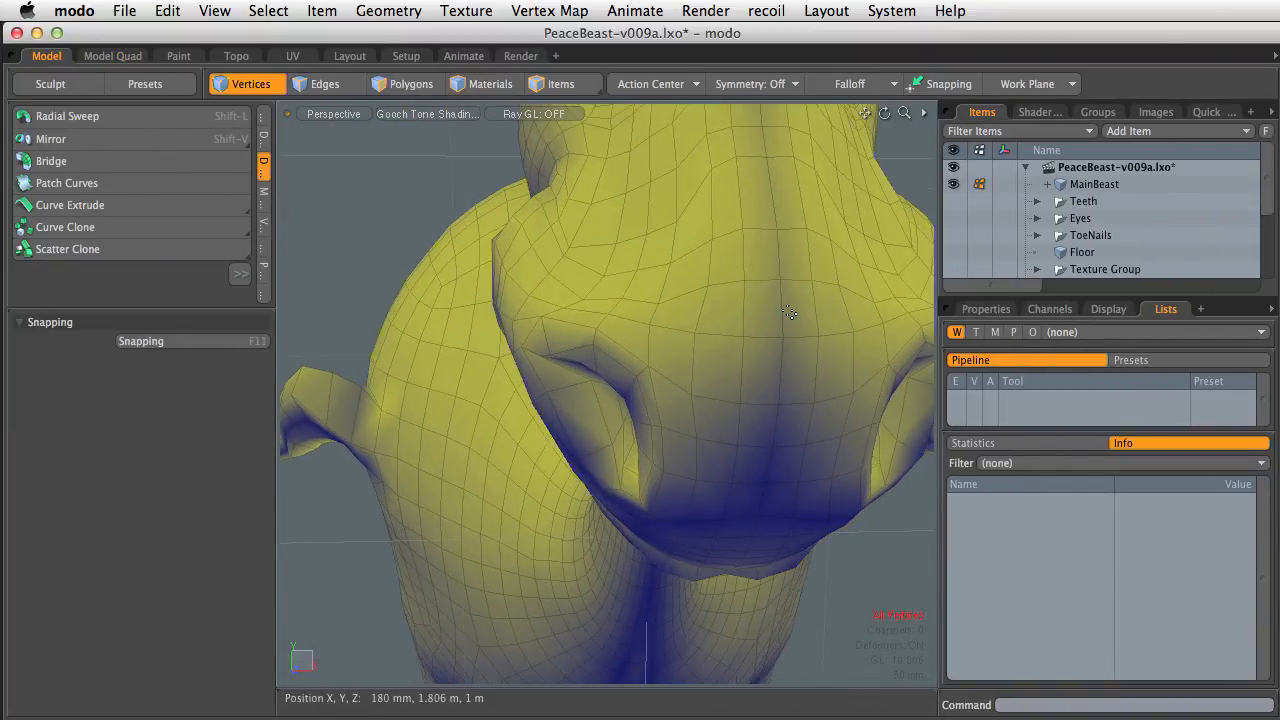
key("2")
left_click(780, 315)
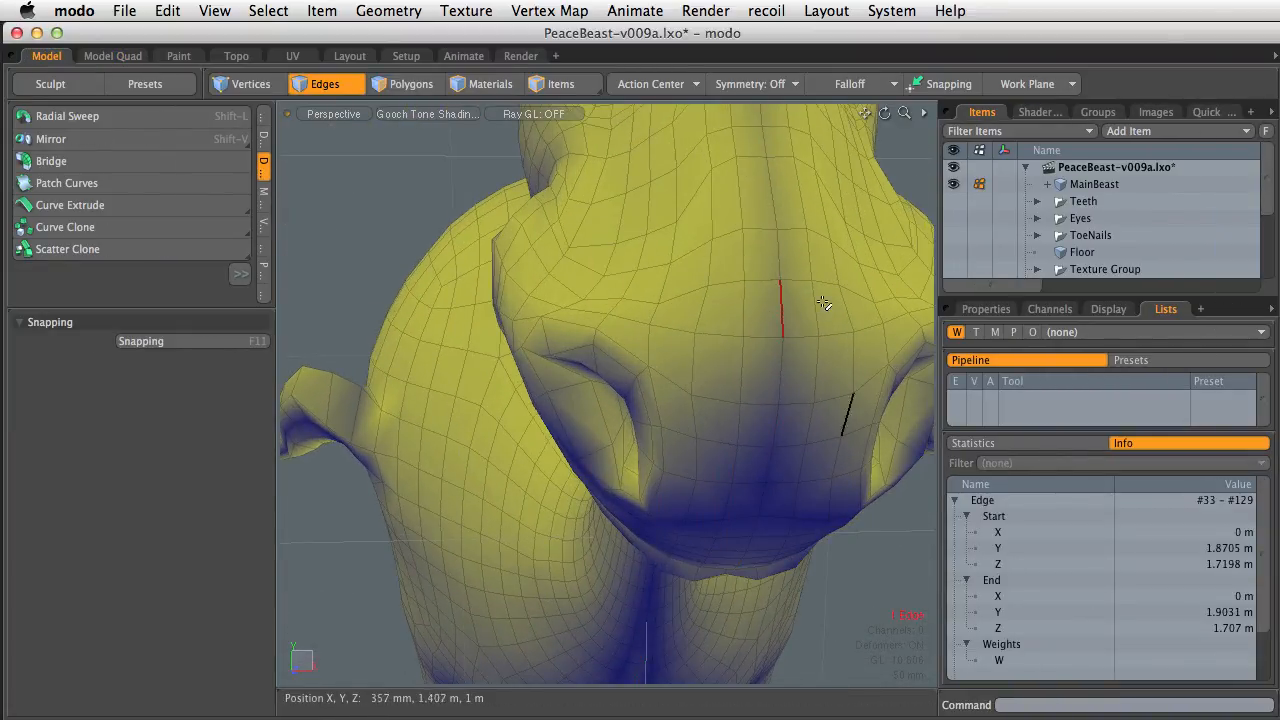
key("3")
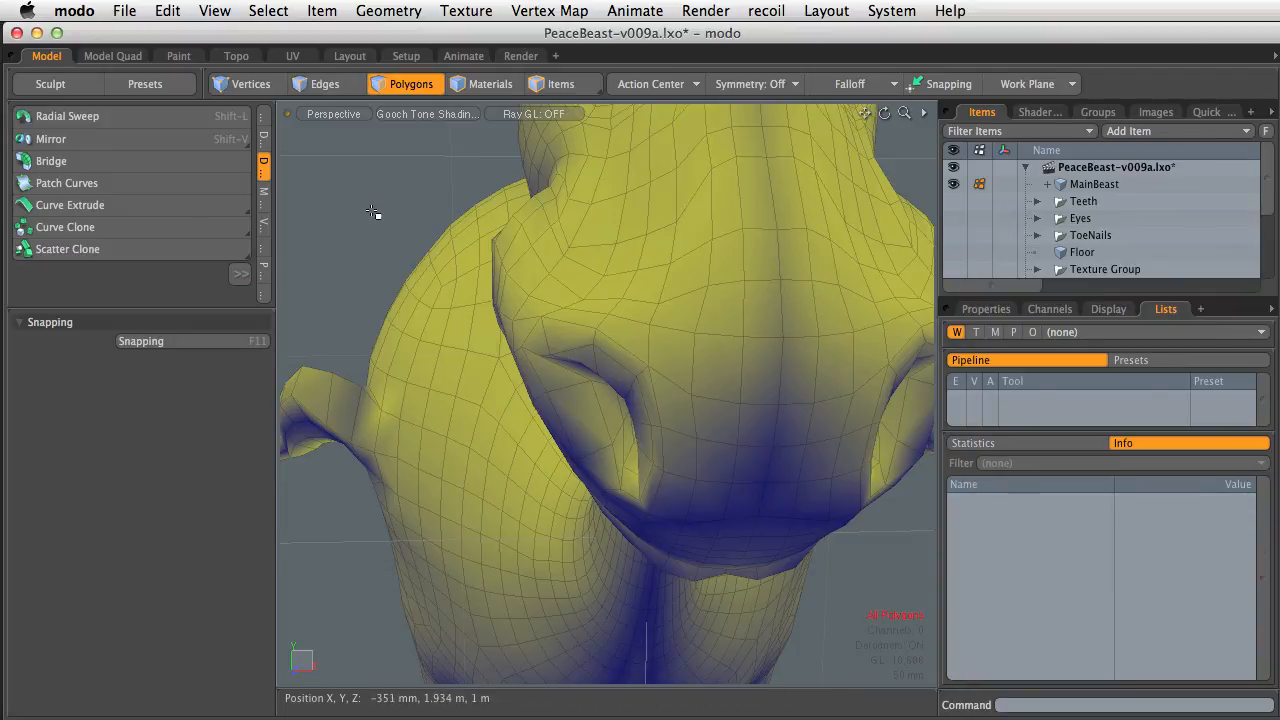
Toggle subdivision surface display and orbit to view the whole mirrored model
key("Tab")
left_click_drag(737, 374, 620, 309, "ctrl+alt")
left_click_drag(616, 520, 586, 304, "alt")
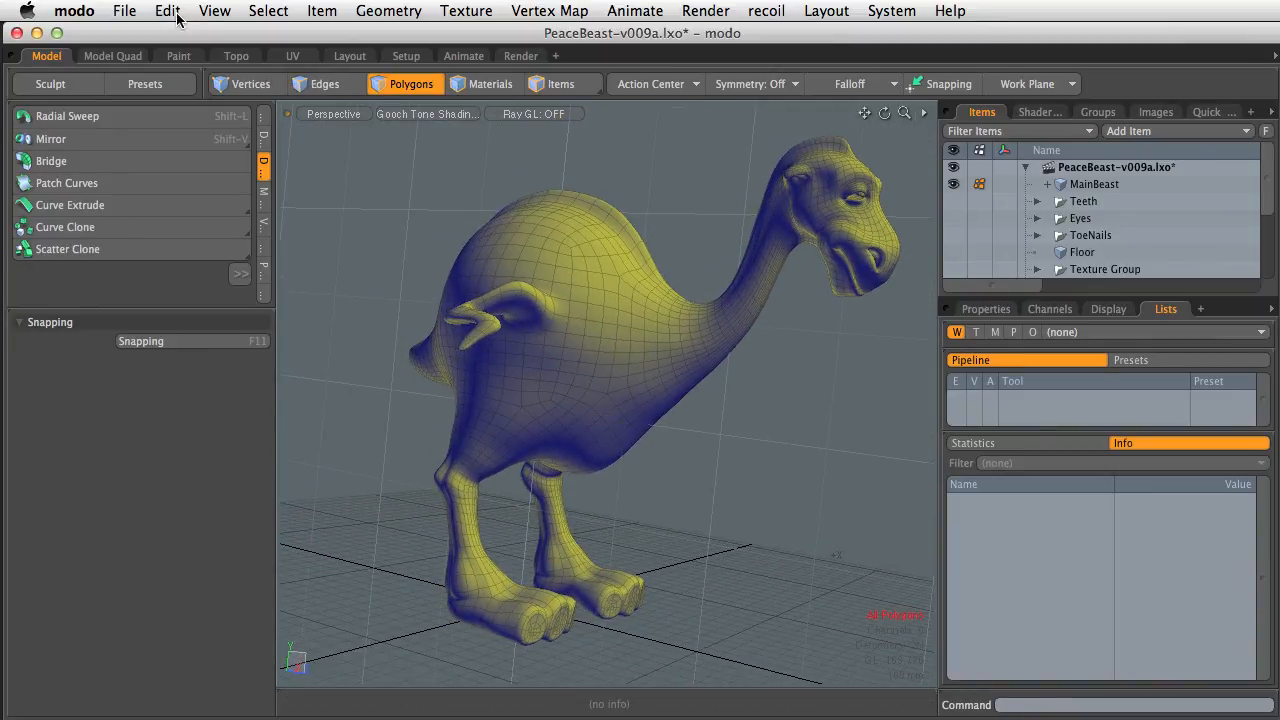